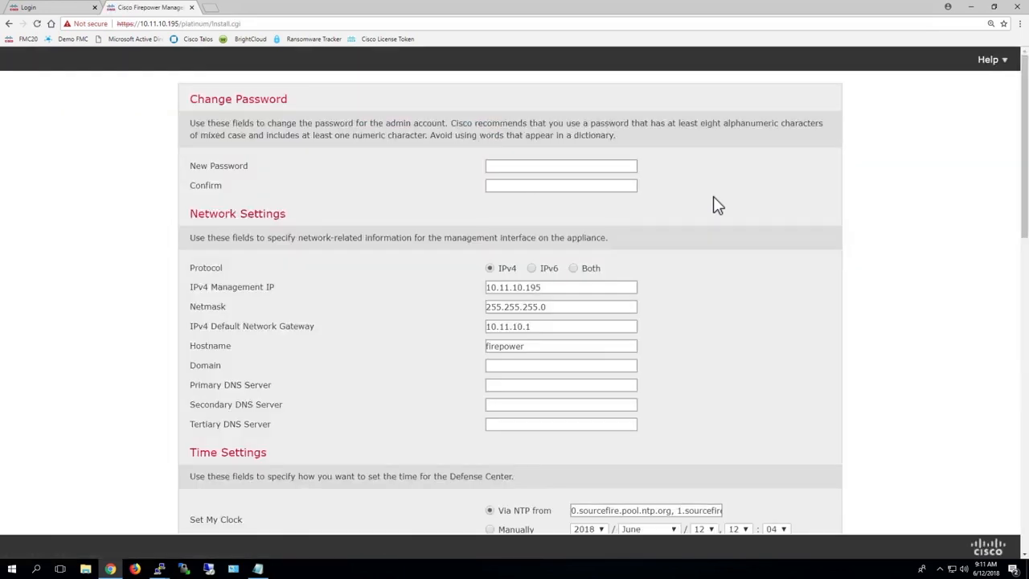
Enter the new admin password and confirm it
{"action": "left_click", "coordinate": [507, 166]}
{"action": "type", "text": "Cisco123"}
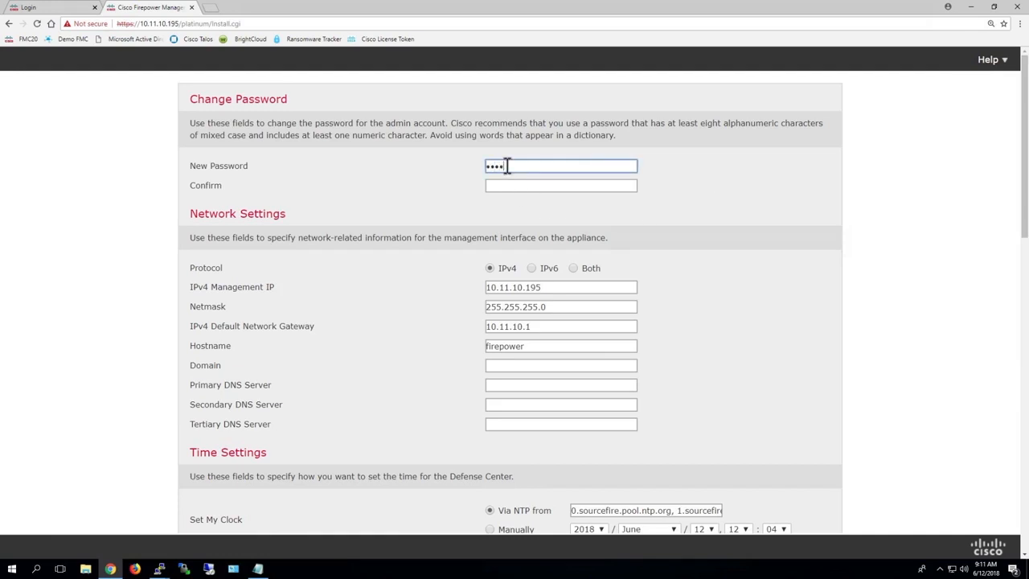
{"action": "left_click", "coordinate": [503, 184]}
{"action": "type", "text": "Cisco123"}
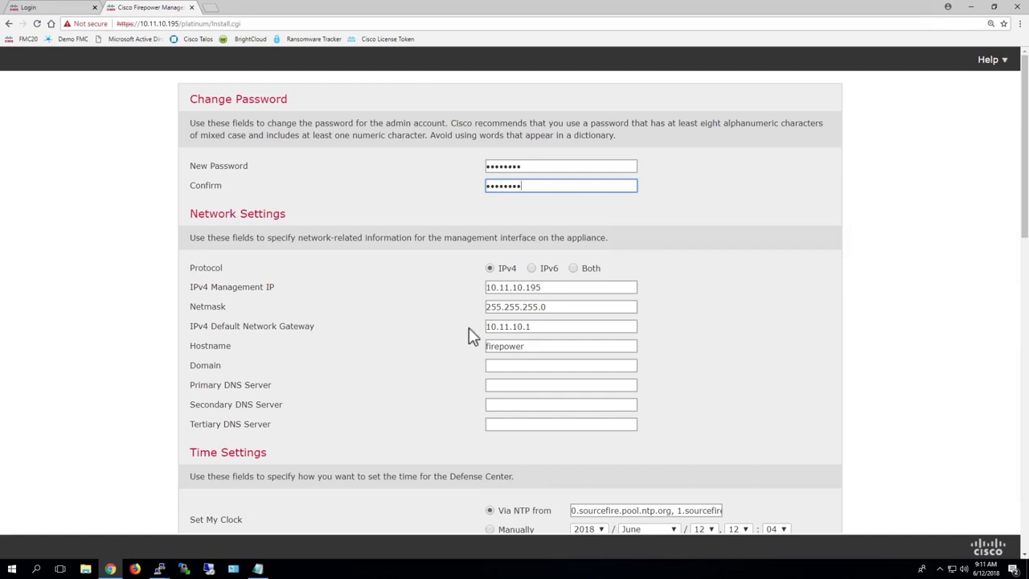
Replace the hostname with 'fMC 19' and set the domain to sfgtc.local
{"action": "double_click", "coordinate": [530, 345]}
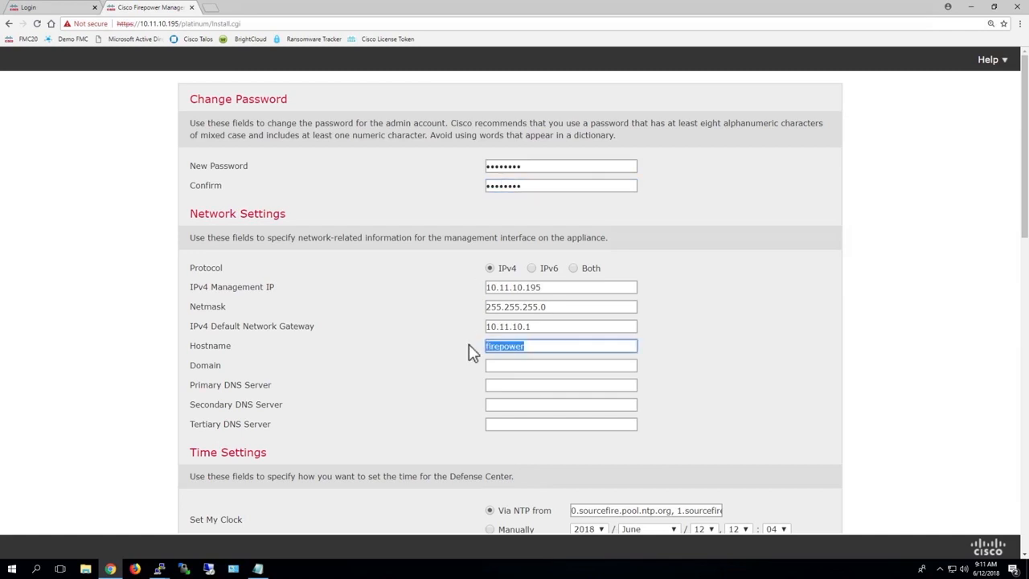
{"action": "type", "text": "f"}
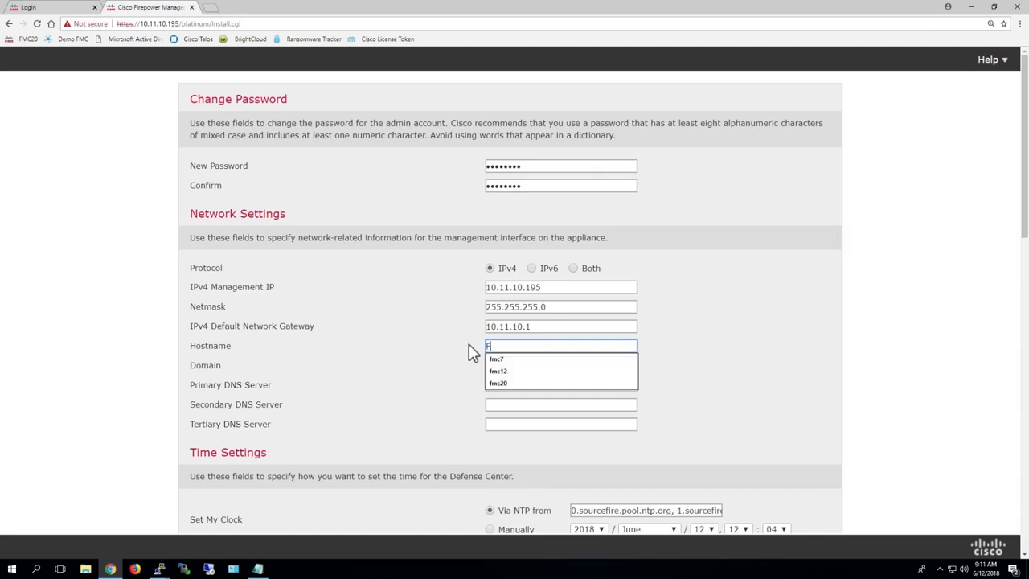
{"action": "type", "text": "MC 19"}
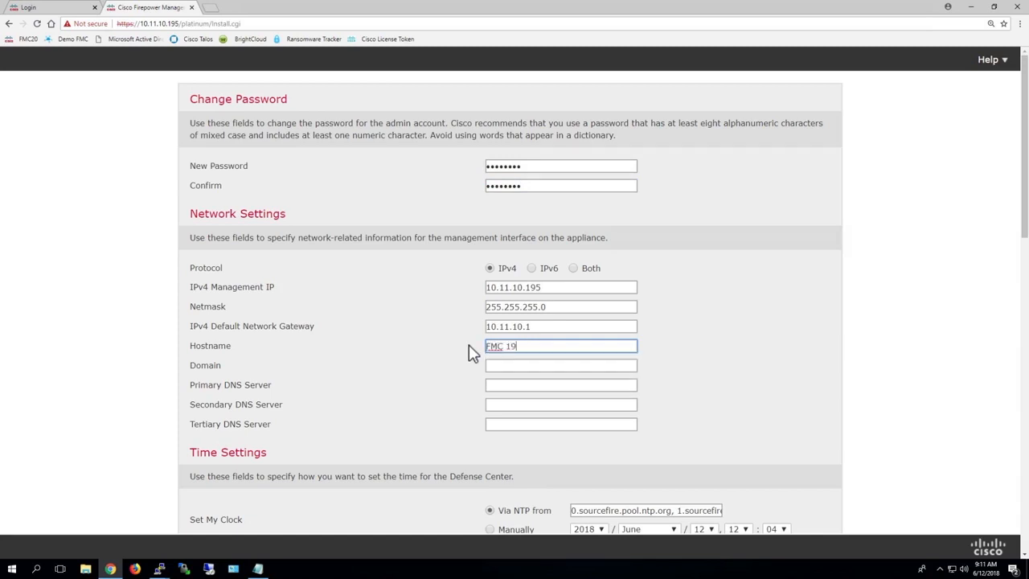
{"action": "left_click", "coordinate": [499, 365]}
{"action": "type", "text": "sf"}
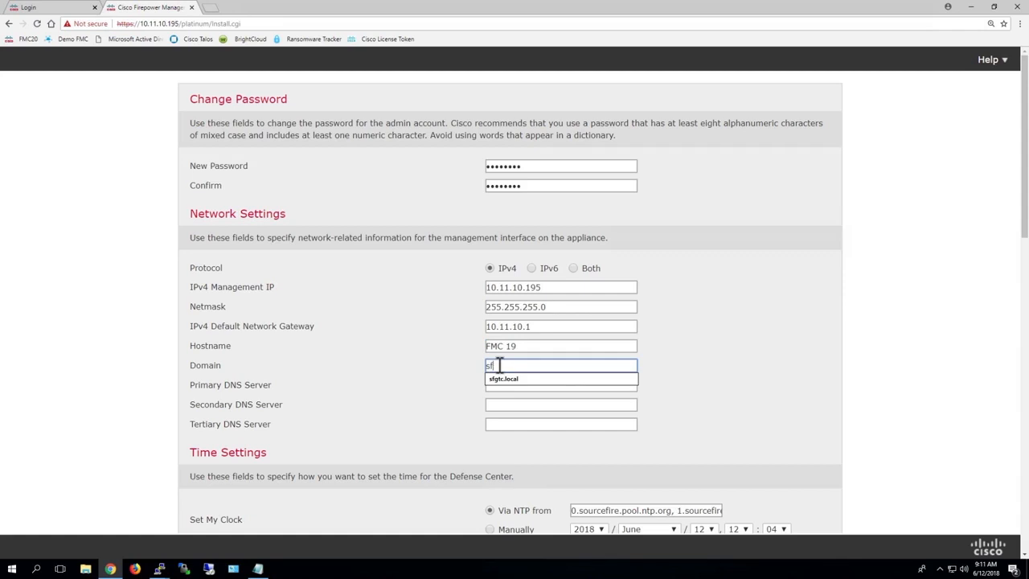
{"action": "type", "text": "gtc.local"}
{"action": "left_click", "coordinate": [513, 389]}
Set primary, secondary and tertiary DNS to 10.11.11.250, 10.11.11.251 and 8.8.8.8
{"action": "left_click", "coordinate": [499, 385]}
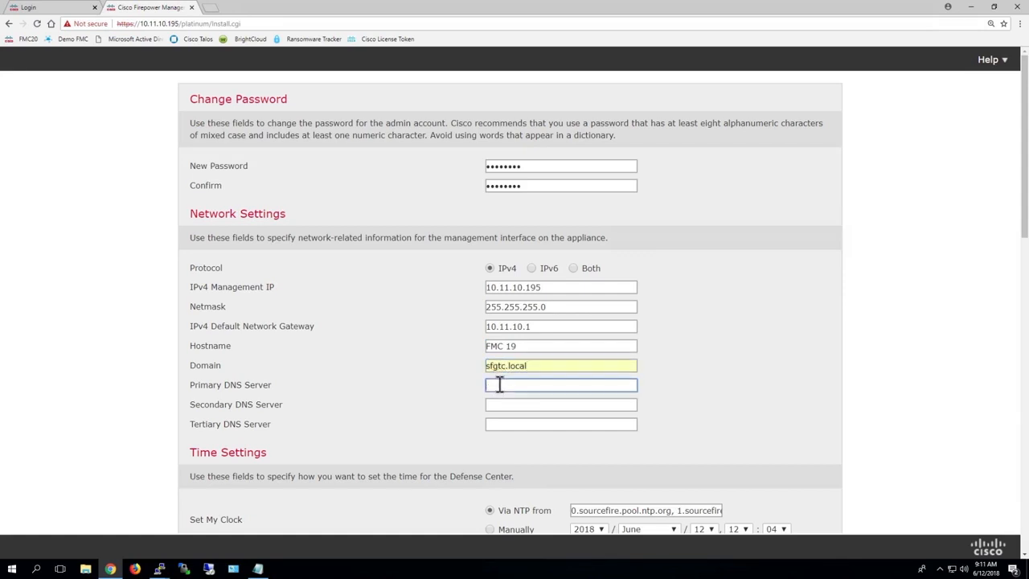
{"action": "type", "text": "10.11.11.250"}
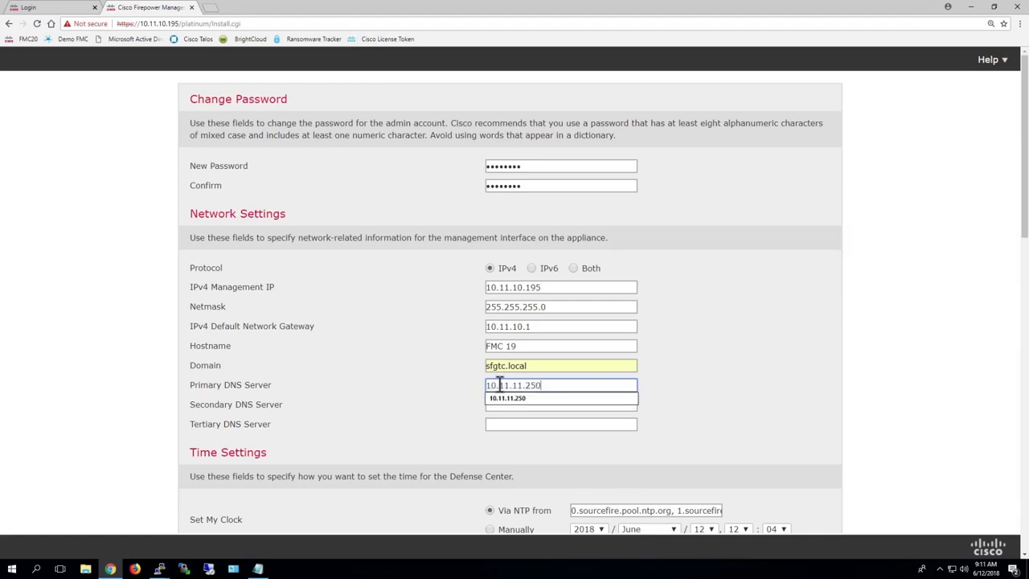
{"action": "double_click", "coordinate": [491, 413]}
{"action": "right_click", "coordinate": [514, 405]}
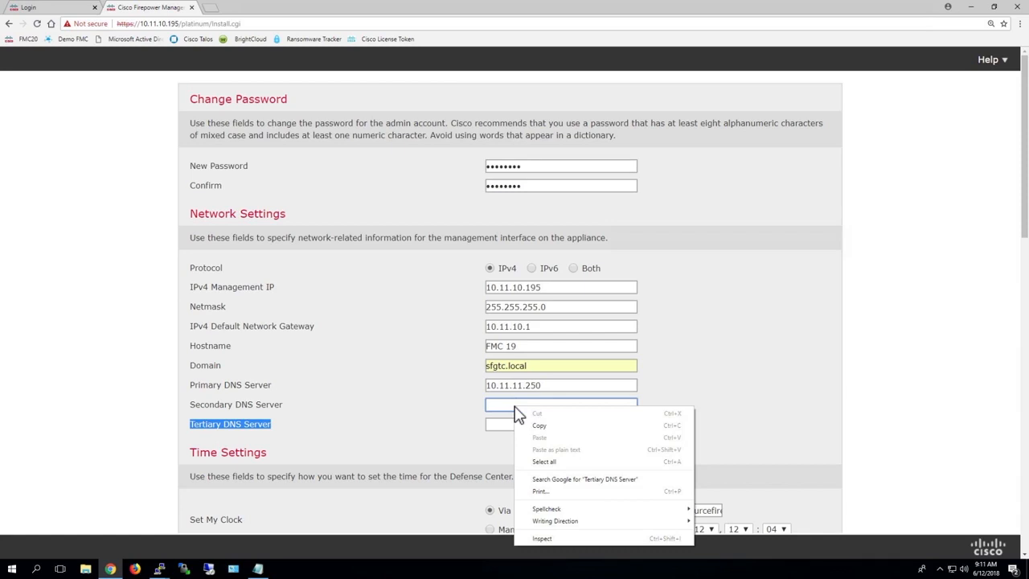
{"action": "left_click", "coordinate": [498, 404]}
{"action": "left_click", "coordinate": [506, 417]}
{"action": "left_click", "coordinate": [505, 425]}
{"action": "type", "text": "8.8.8.8"}
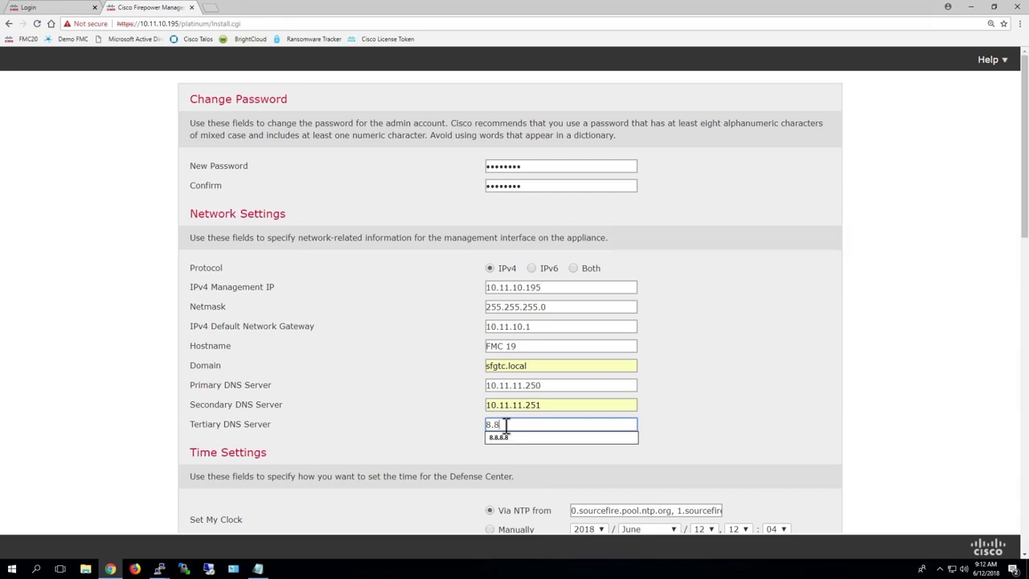
{"action": "left_click", "coordinate": [439, 418]}
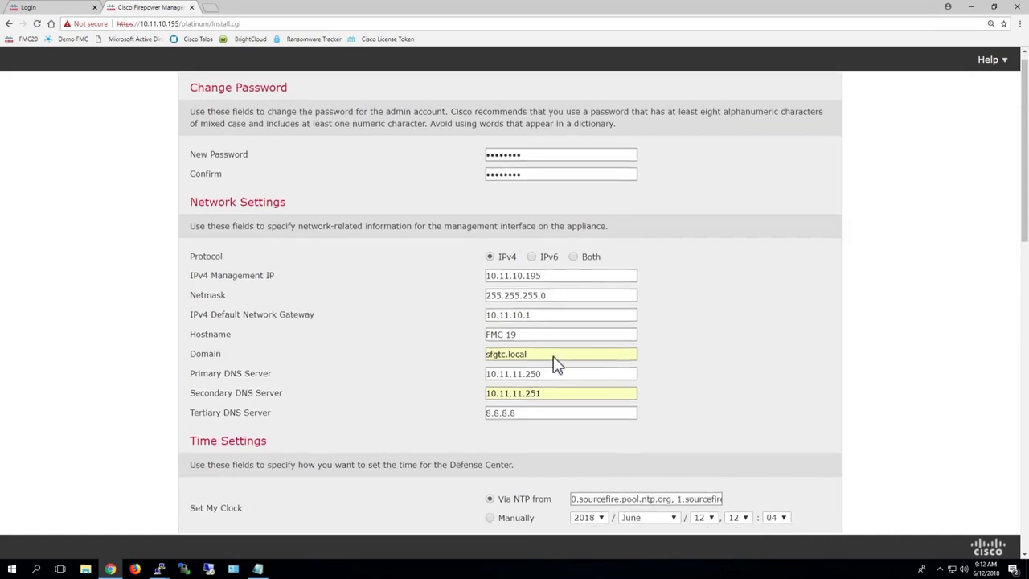
Replace the NTP server entries with pool.ntp.org
{"action": "scroll", "coordinate": [555, 363], "scroll_direction": "down", "scroll_amount": 2}
{"action": "left_click_drag", "start_coordinate": [572, 402], "coordinate": [772, 402]}
{"action": "type", "text": "pool.ntp.org"}
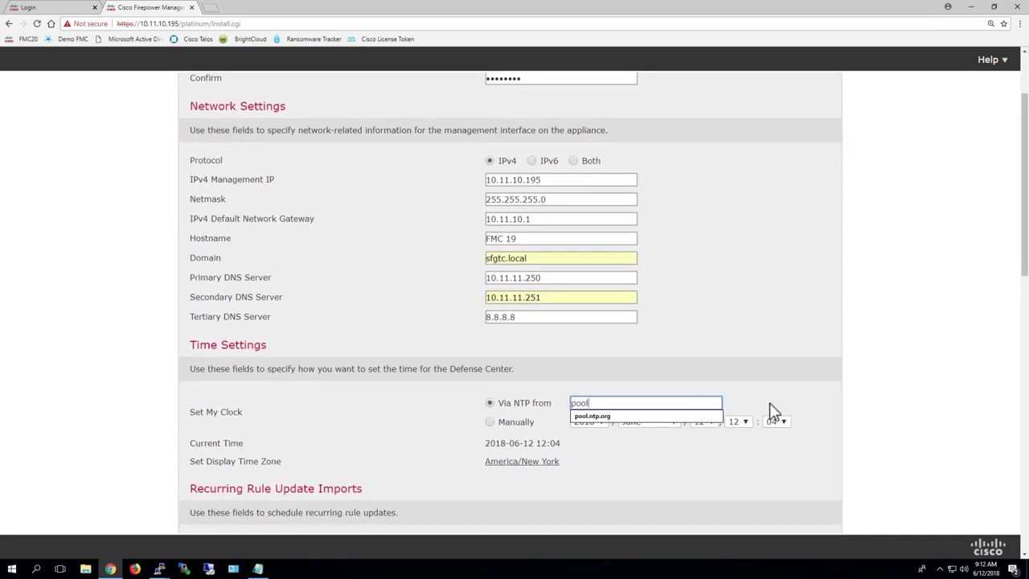
{"action": "left_click", "coordinate": [650, 368]}
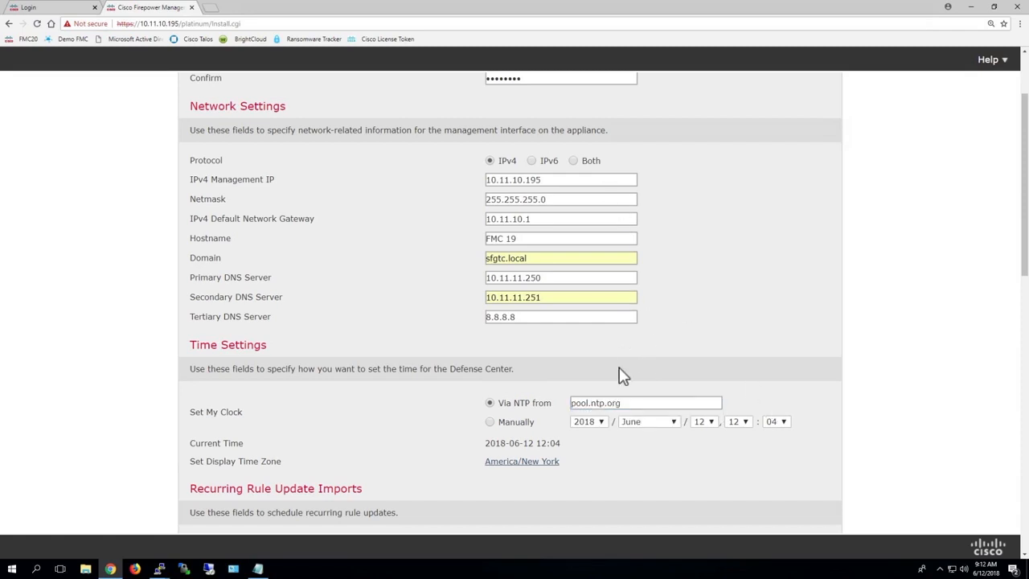
Accept the end user license agreement and apply the initial setup
{"action": "scroll", "coordinate": [622, 361], "scroll_direction": "down", "scroll_amount": 8}
{"action": "scroll", "coordinate": [572, 210], "scroll_direction": "down", "scroll_amount": 4}
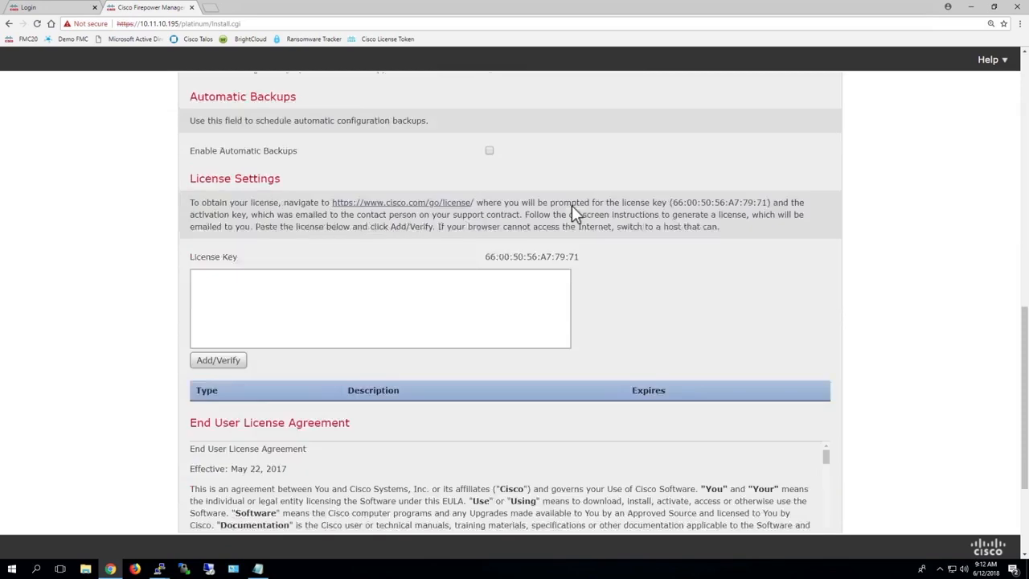
{"action": "left_click", "coordinate": [193, 475]}
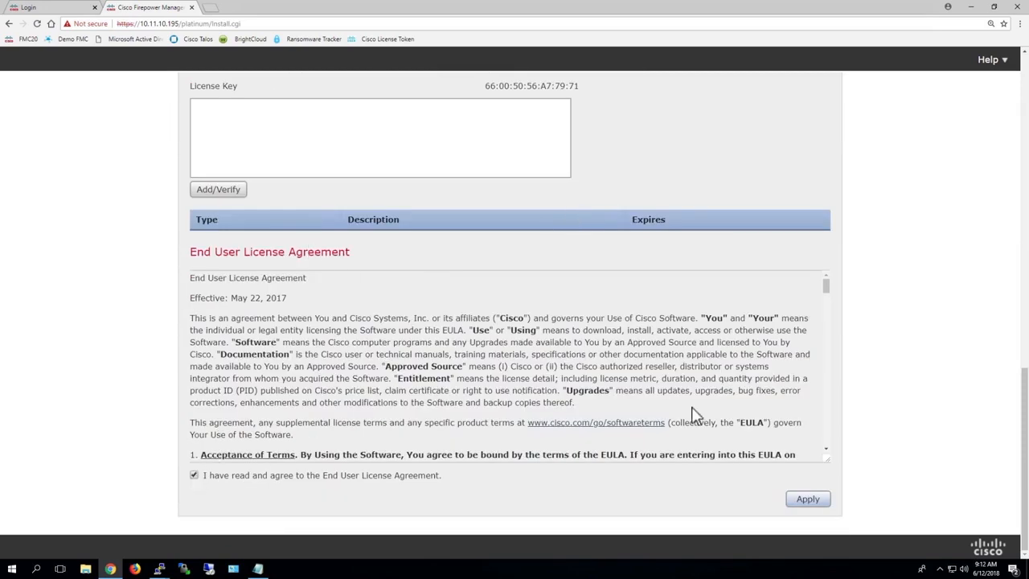
{"action": "left_click", "coordinate": [808, 499]}
{"action": "scroll", "coordinate": [693, 162], "scroll_direction": "up", "scroll_amount": 12}
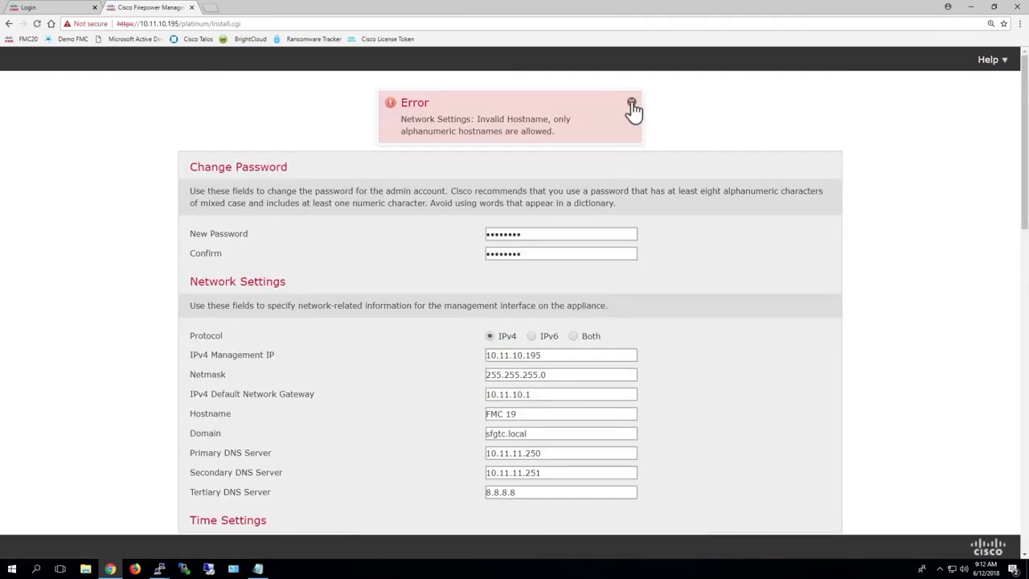
Dismiss the invalid hostname error, remove the space to make it FMC19, and reapply
{"action": "left_click", "coordinate": [632, 104]}
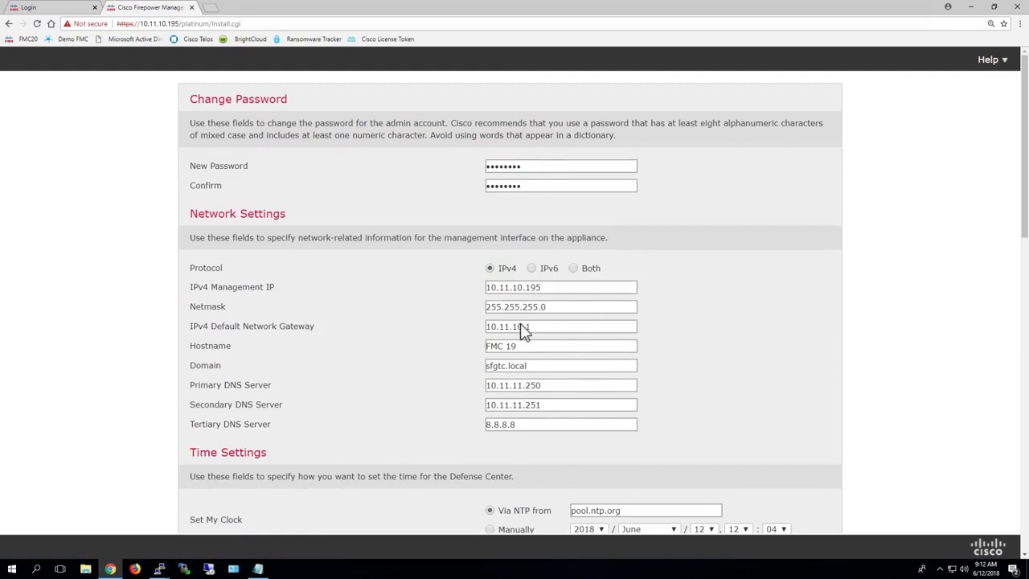
{"action": "left_click", "coordinate": [508, 346]}
{"action": "key", "text": "BackSpace"}
{"action": "scroll", "coordinate": [552, 352], "scroll_direction": "down", "scroll_amount": 10}
{"action": "left_click", "coordinate": [803, 501]}
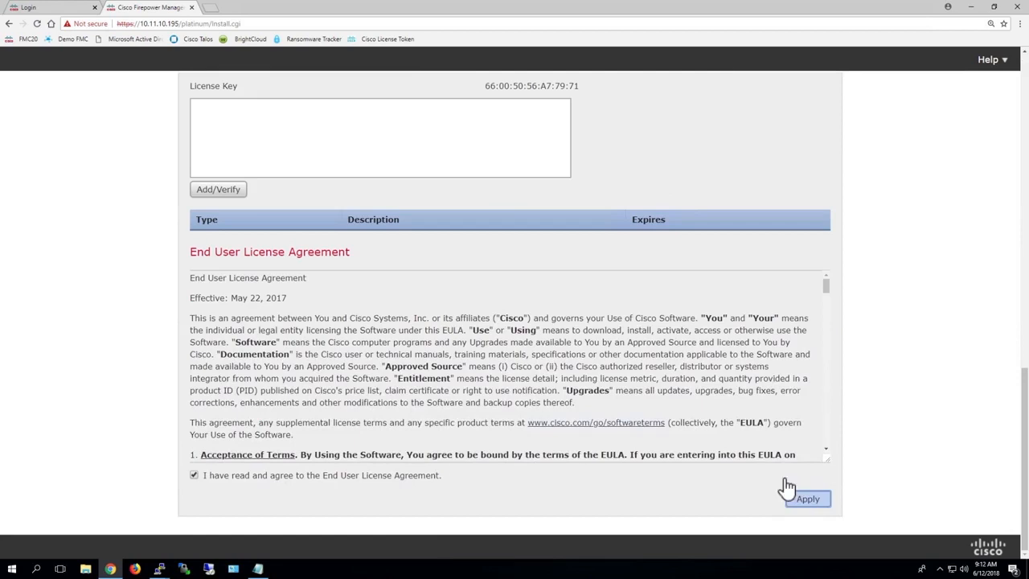
{"action": "scroll", "coordinate": [680, 117], "scroll_direction": "up", "scroll_amount": 5}
{"action": "scroll", "coordinate": [554, 217], "scroll_direction": "up", "scroll_amount": 3}
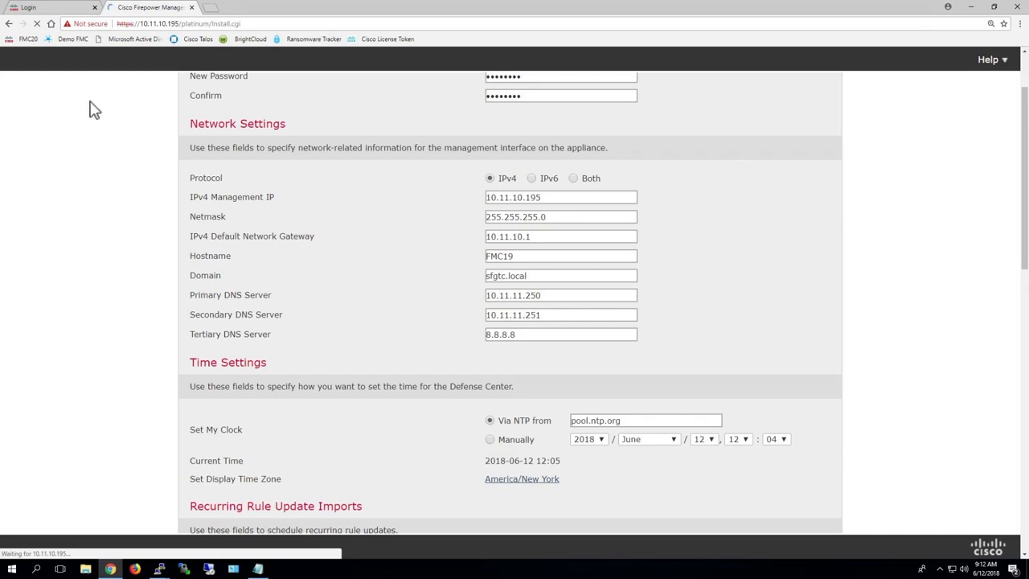
On the login tab, sign in as admin with the account password, ending the existing session
{"action": "left_click", "coordinate": [58, 10]}
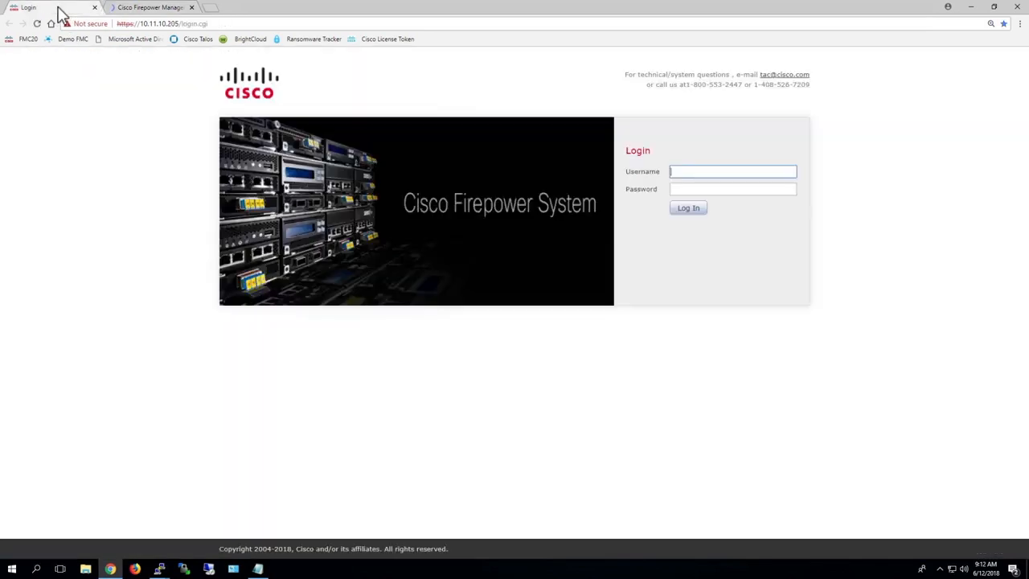
{"action": "type", "text": "admin"}
{"action": "key", "text": "Tab"}
{"action": "type", "text": "Admin123"}
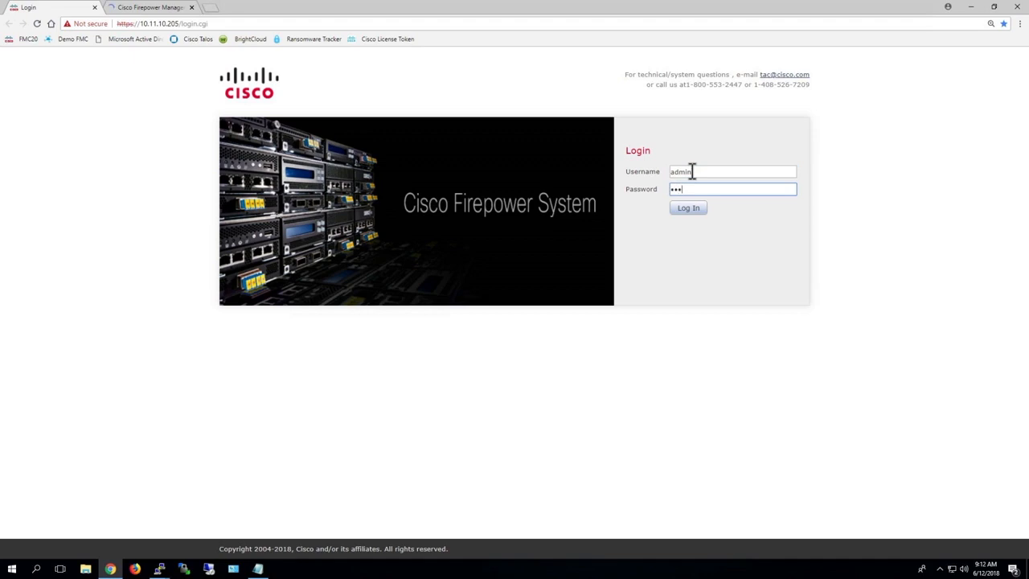
{"action": "key", "text": "Return"}
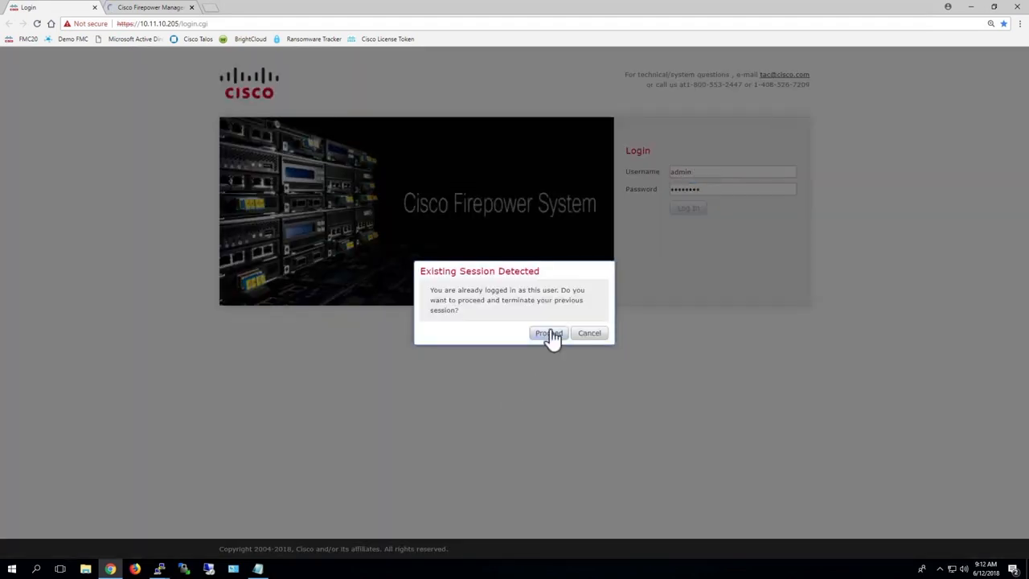
{"action": "left_click", "coordinate": [548, 334]}
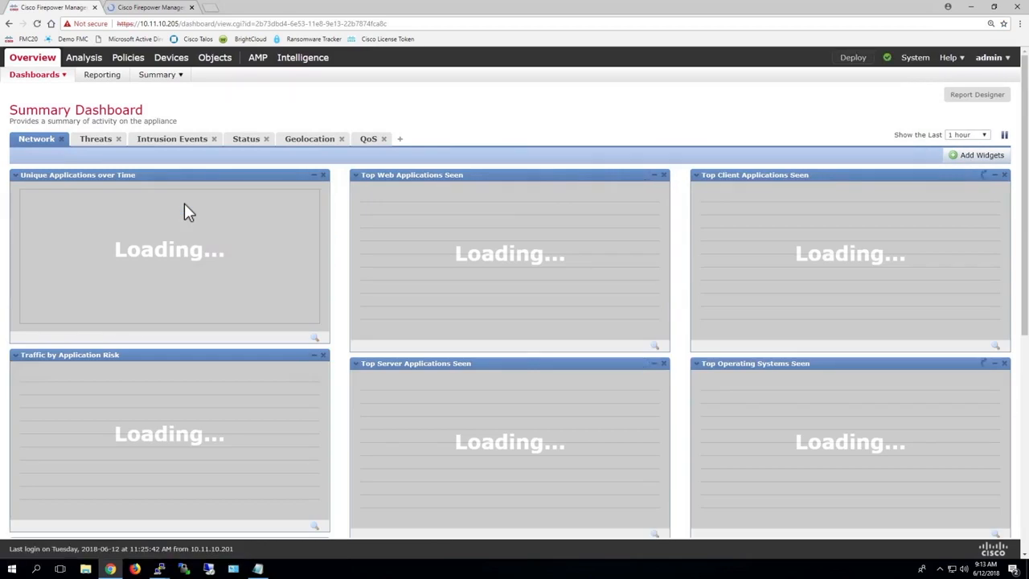
{"action": "mouse_move", "coordinate": [33, 58]}
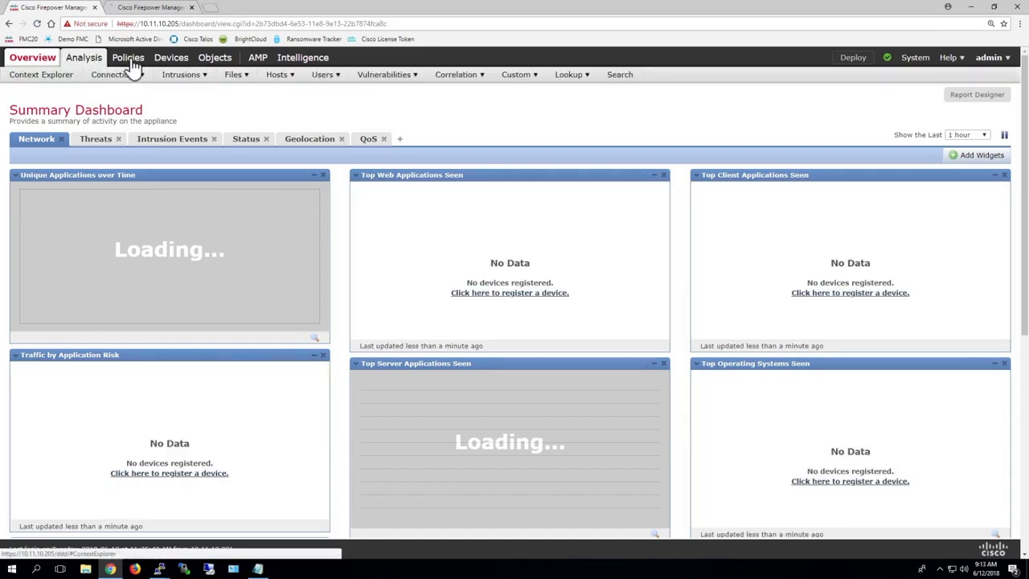
{"action": "mouse_move", "coordinate": [127, 64]}
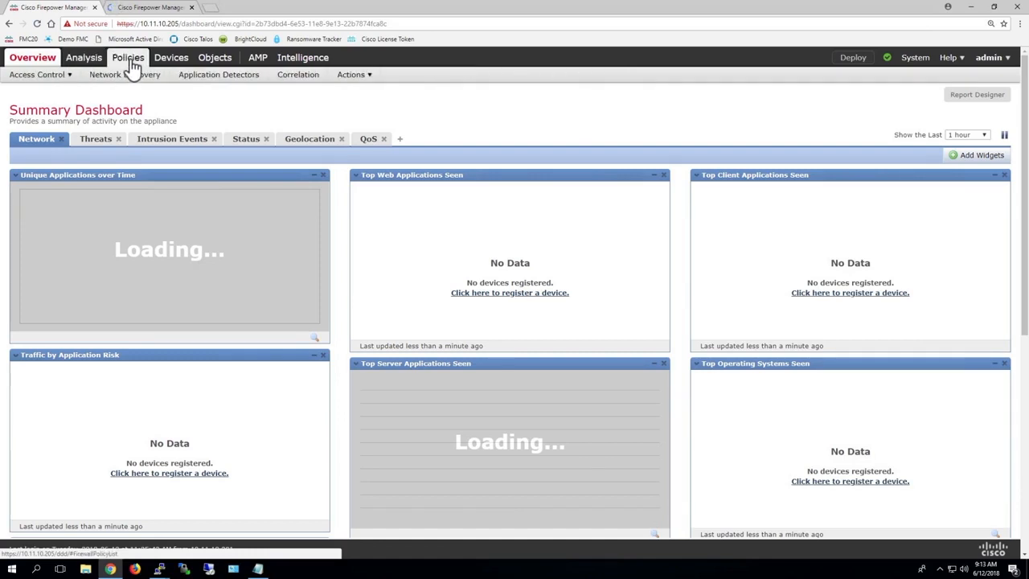
{"action": "mouse_move", "coordinate": [165, 64]}
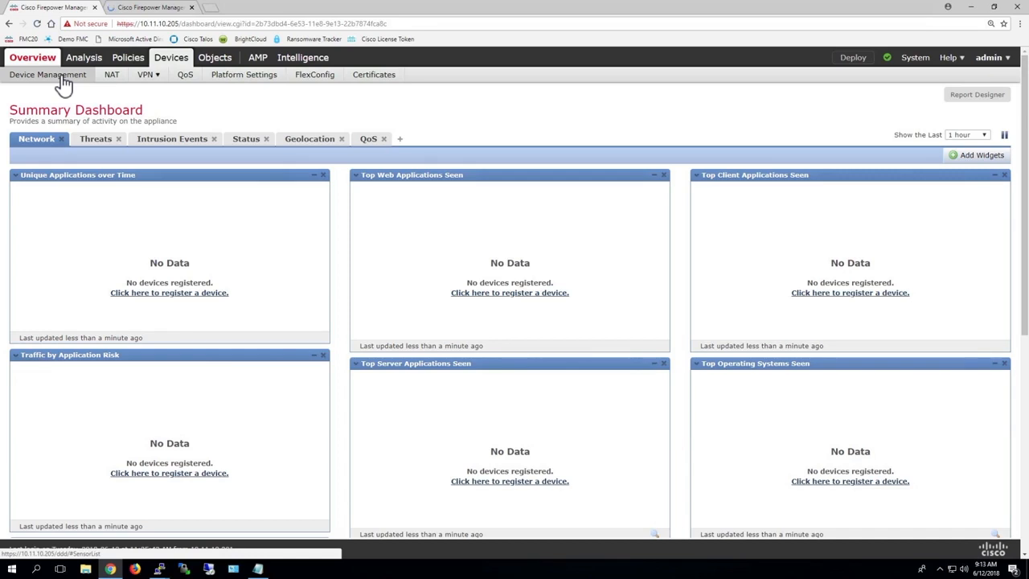
{"action": "left_click", "coordinate": [228, 75]}
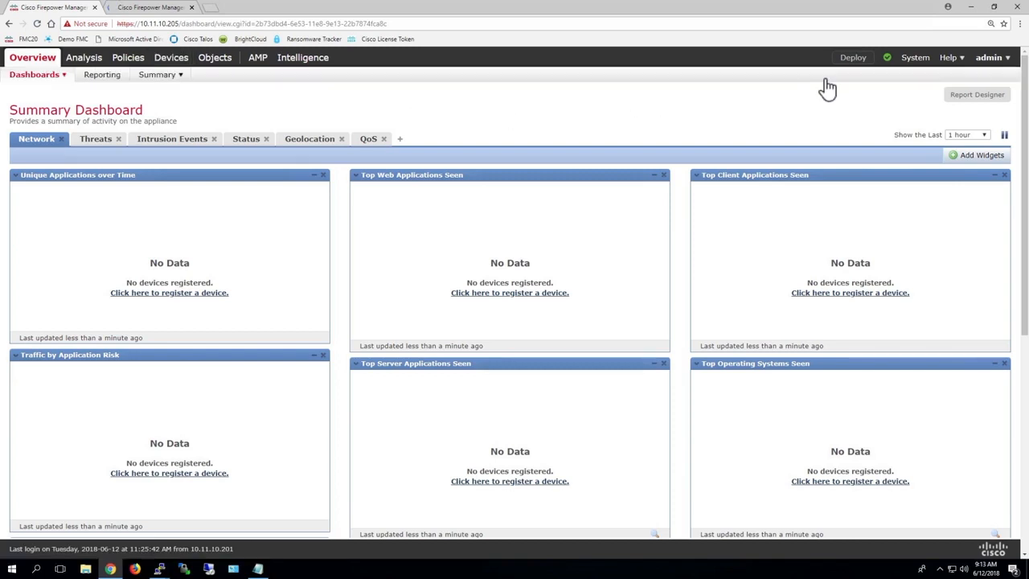
{"action": "key", "text": "ctrl+plus"}
{"action": "key", "text": "ctrl+plus"}
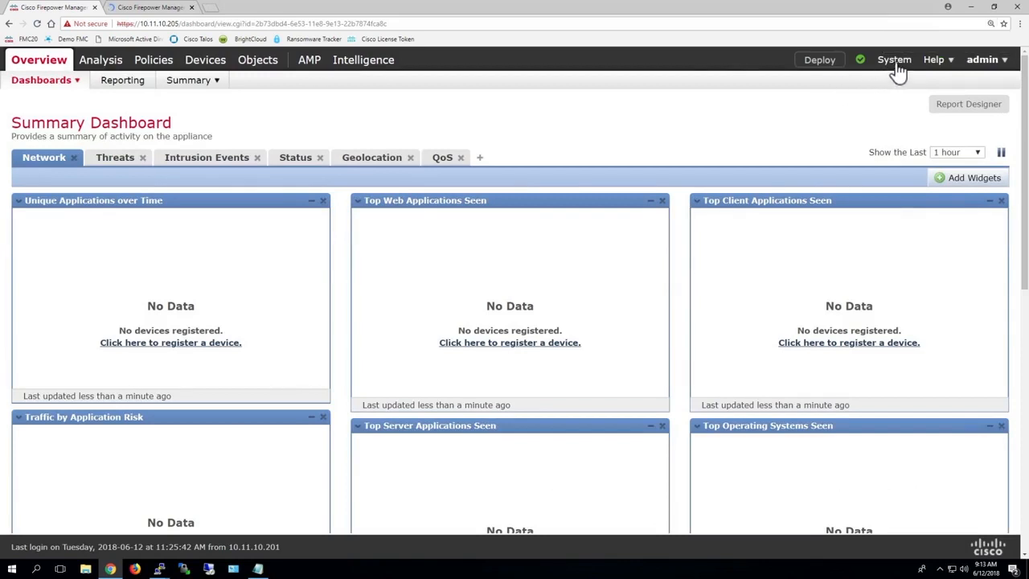
{"action": "mouse_move", "coordinate": [900, 69]}
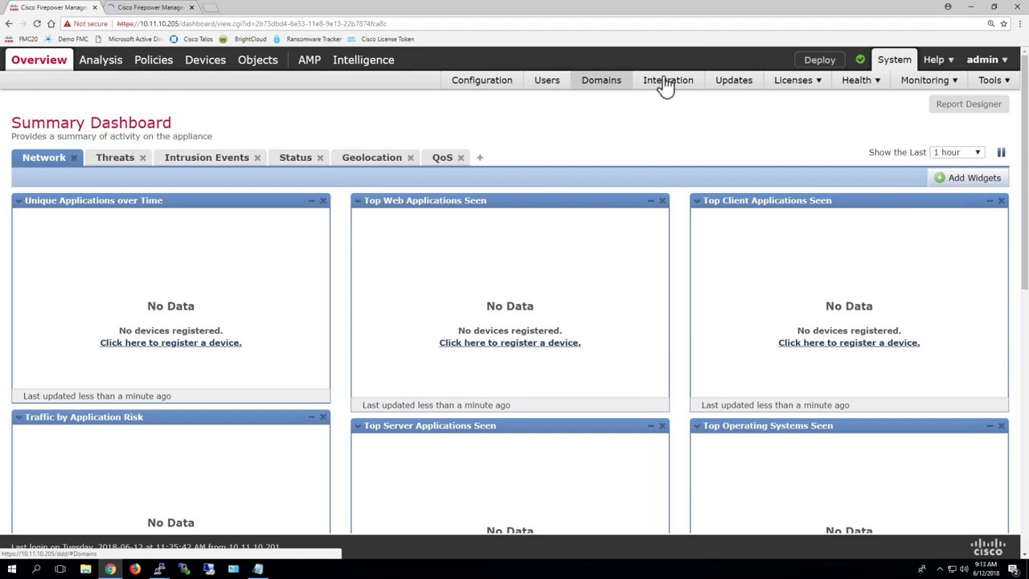
Open System > Updates and download updates for version 6.2.3
{"action": "left_click", "coordinate": [733, 81]}
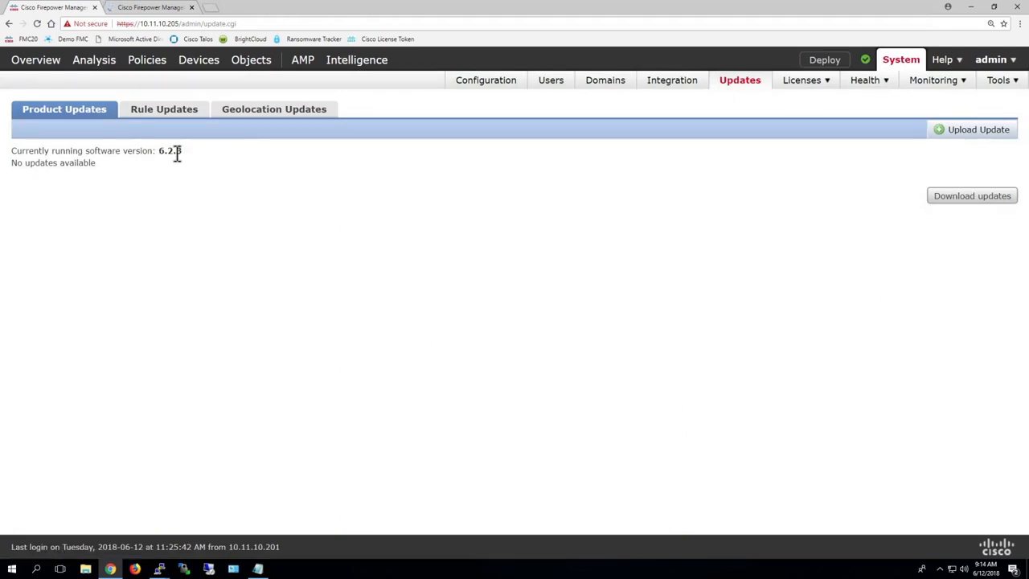
{"action": "left_click", "coordinate": [968, 196]}
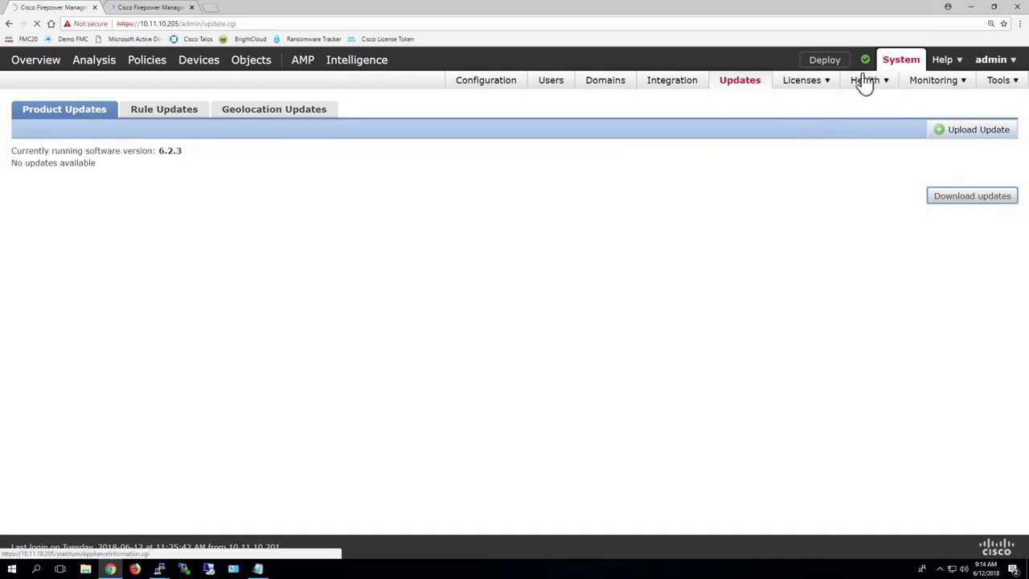
{"action": "mouse_move", "coordinate": [820, 87]}
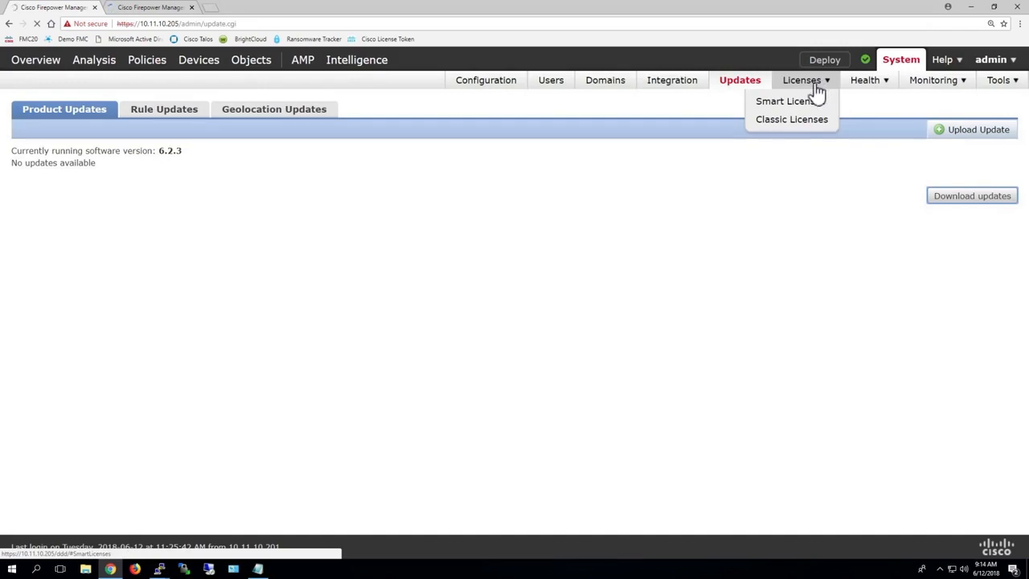
Open the Classic Licenses page showing Firepower Host and User limits of 50000
{"action": "left_click", "coordinate": [798, 121]}
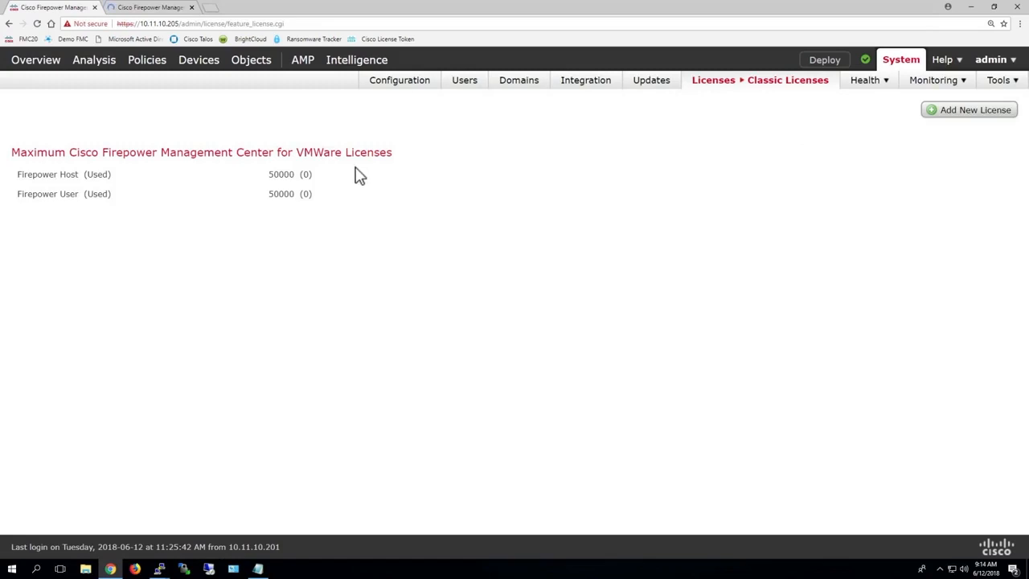
{"action": "left_click_drag", "start_coordinate": [258, 152], "coordinate": [416, 161]}
{"action": "left_click", "coordinate": [409, 159]}
Open System > Licenses > Smart Licenses and confirm registration shows Unregistered
{"action": "mouse_move", "coordinate": [753, 87]}
{"action": "left_click", "coordinate": [766, 105]}
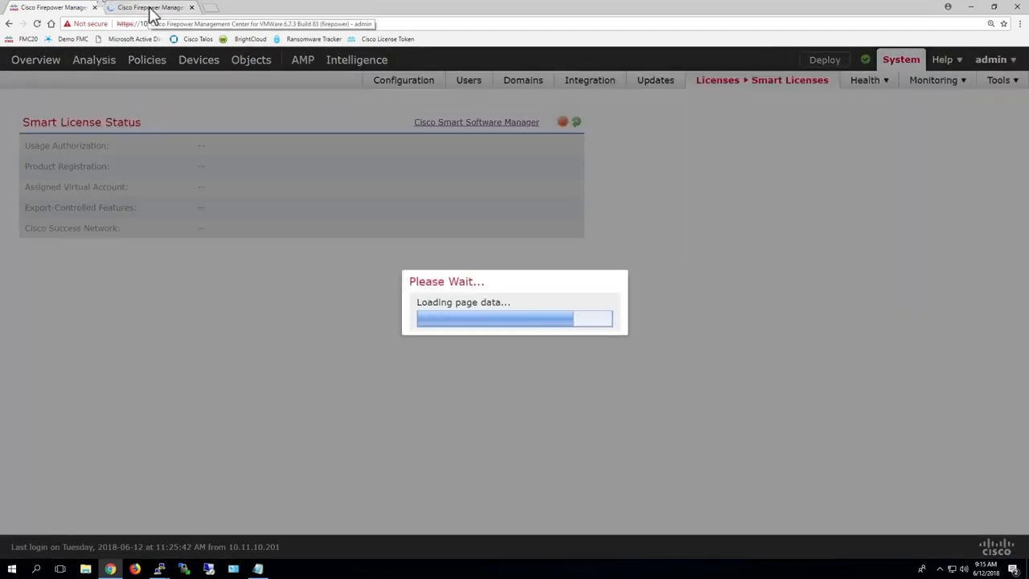
{"action": "left_click", "coordinate": [151, 10]}
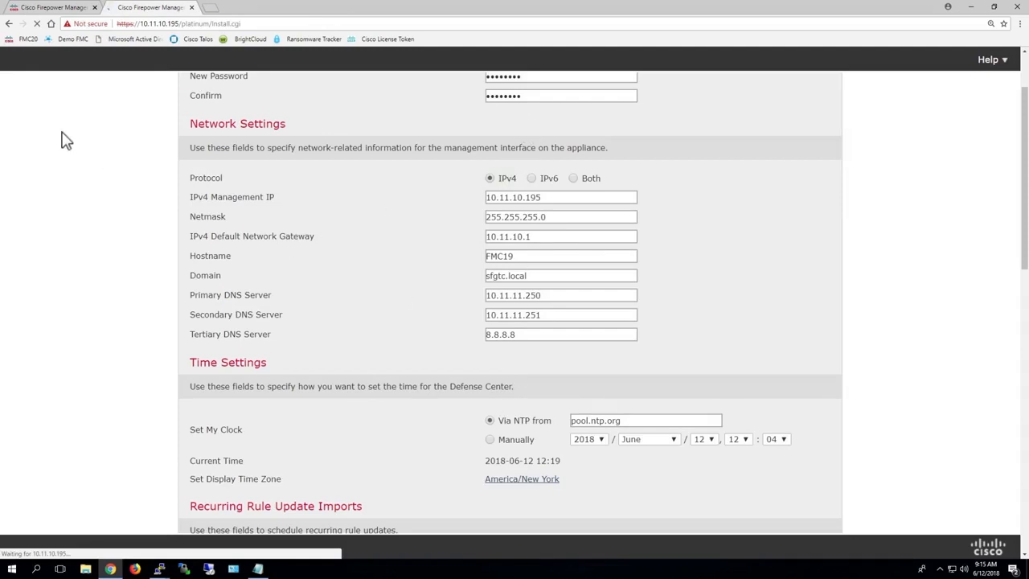
{"action": "left_click", "coordinate": [56, 11]}
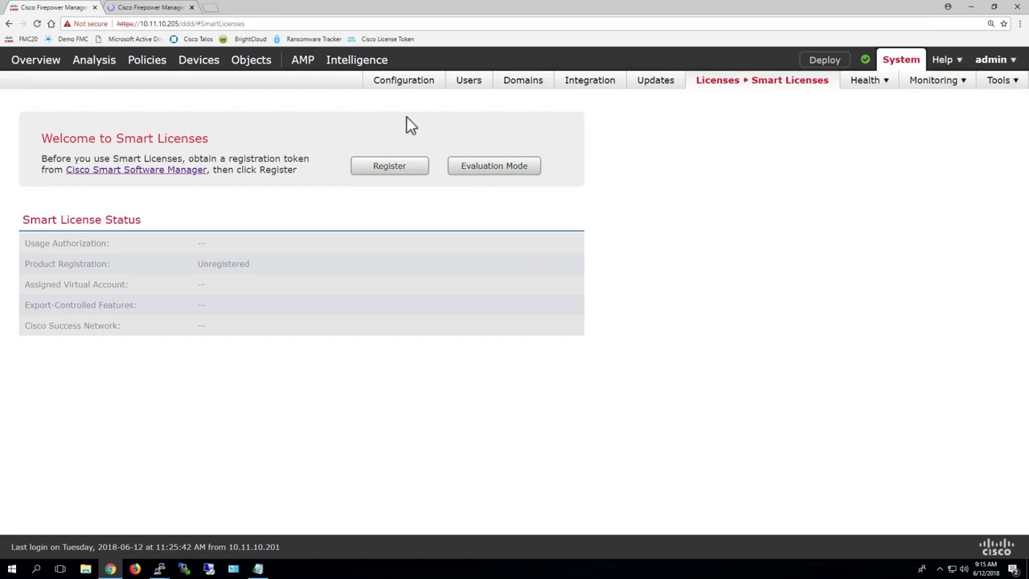
Start Register with Cisco Success Network disabled, then open a new browser tab
{"action": "left_click", "coordinate": [387, 171]}
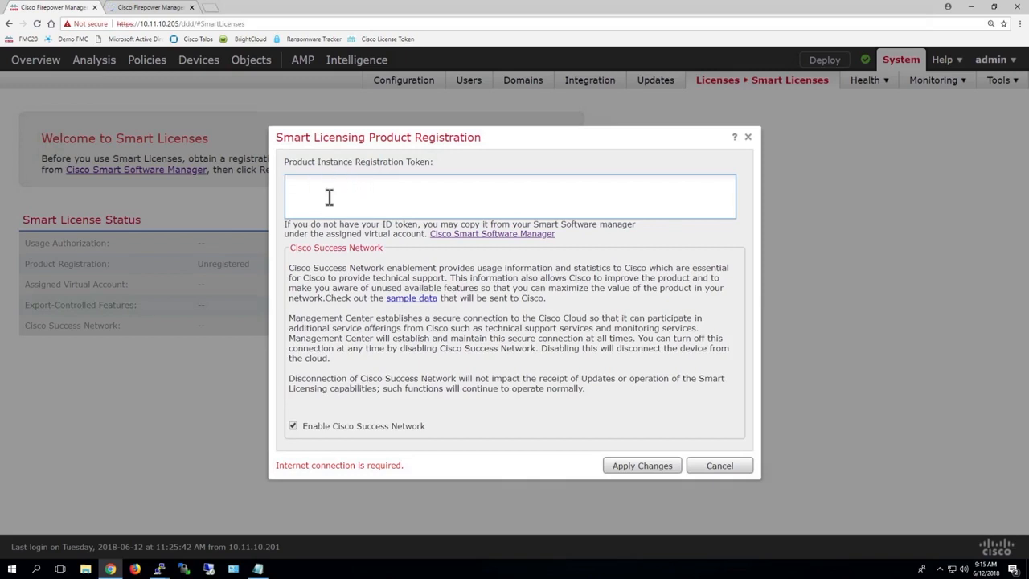
{"action": "left_click", "coordinate": [293, 427]}
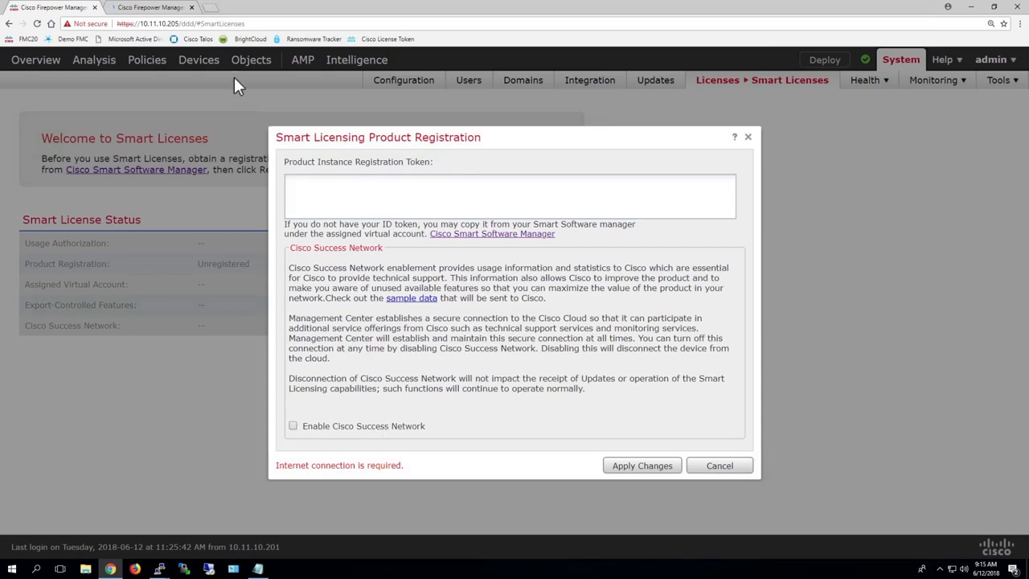
{"action": "left_click", "coordinate": [211, 10]}
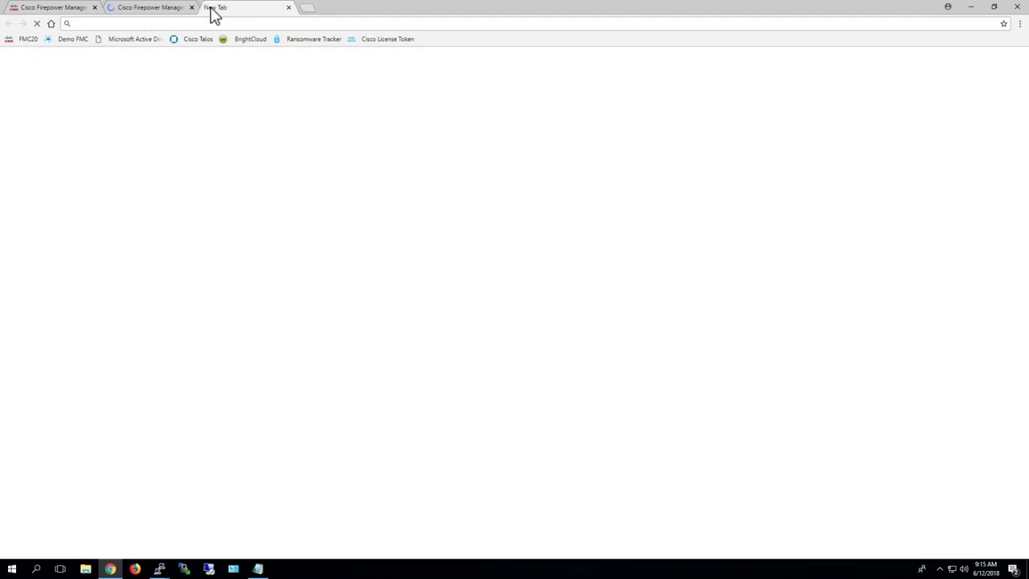
Go to Cisco Software Central via the bookmark, zoom in, and choose Smart Software Licensing
{"action": "left_click", "coordinate": [379, 40]}
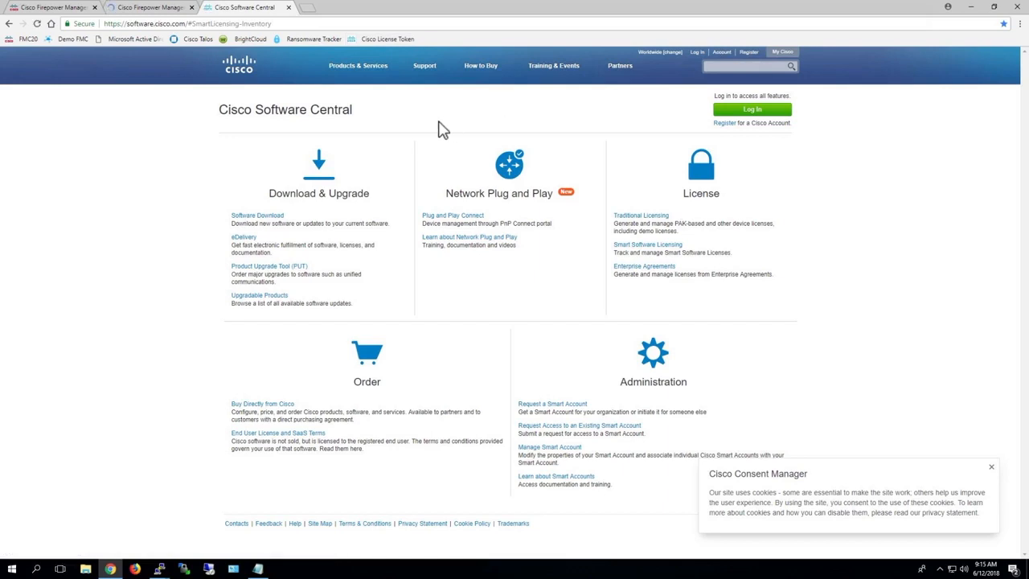
{"action": "key", "text": "ctrl+plus"}
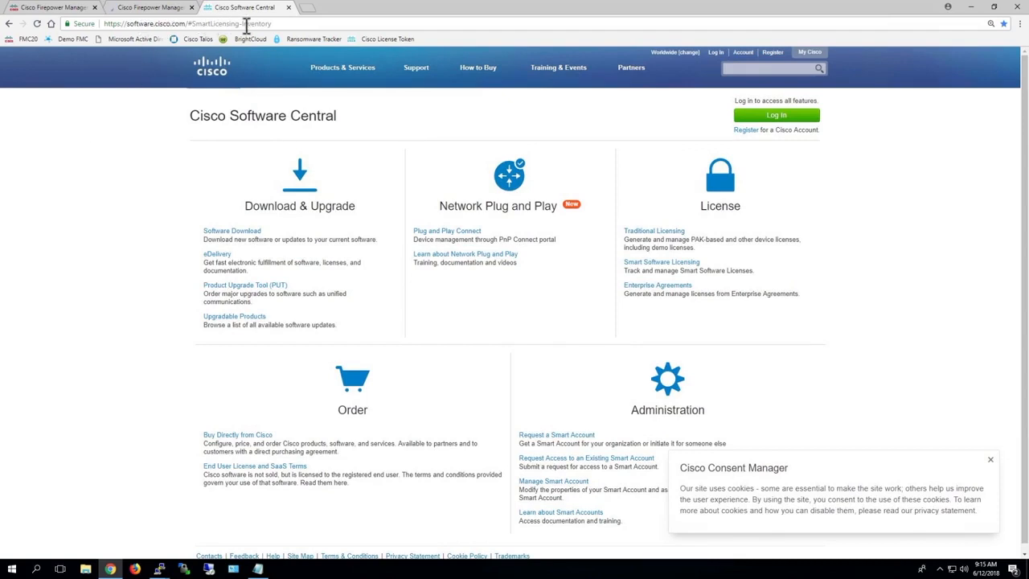
{"action": "left_click", "coordinate": [666, 271]}
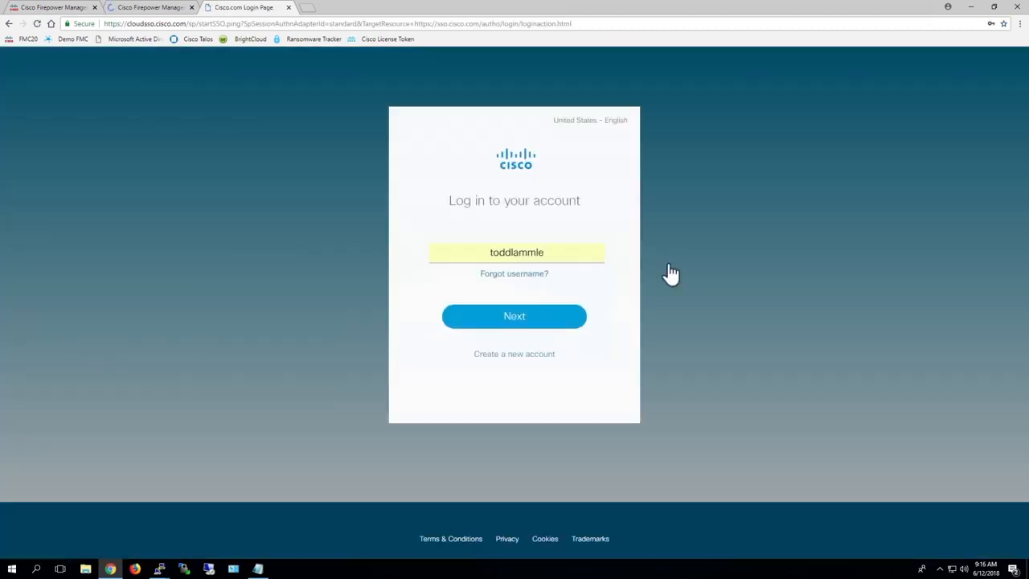
Sign in to Cisco.com and view the DEFAULT virtual account's Inventory tab
{"action": "left_click", "coordinate": [510, 326]}
{"action": "left_click", "coordinate": [512, 361]}
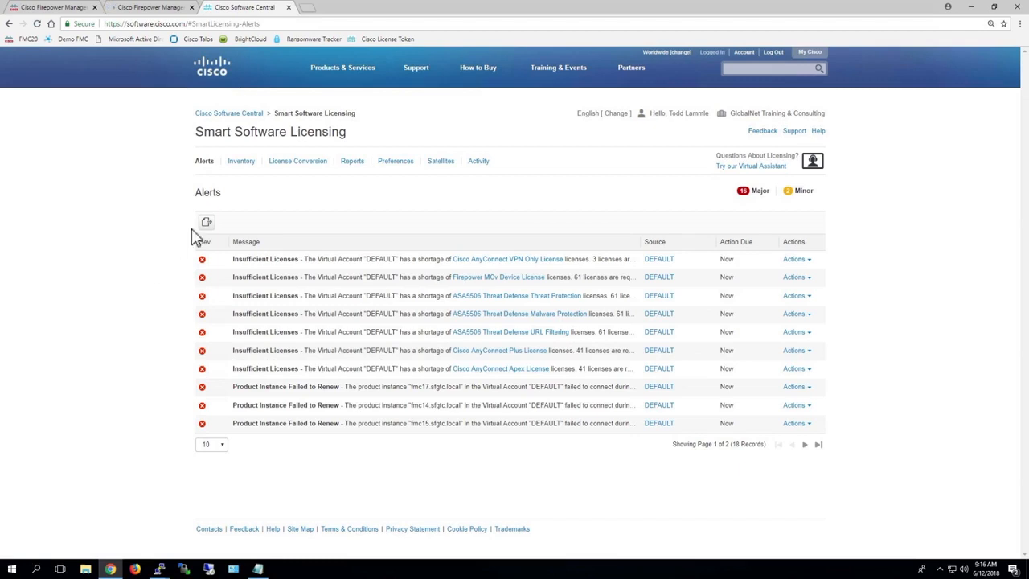
{"action": "left_click", "coordinate": [243, 169]}
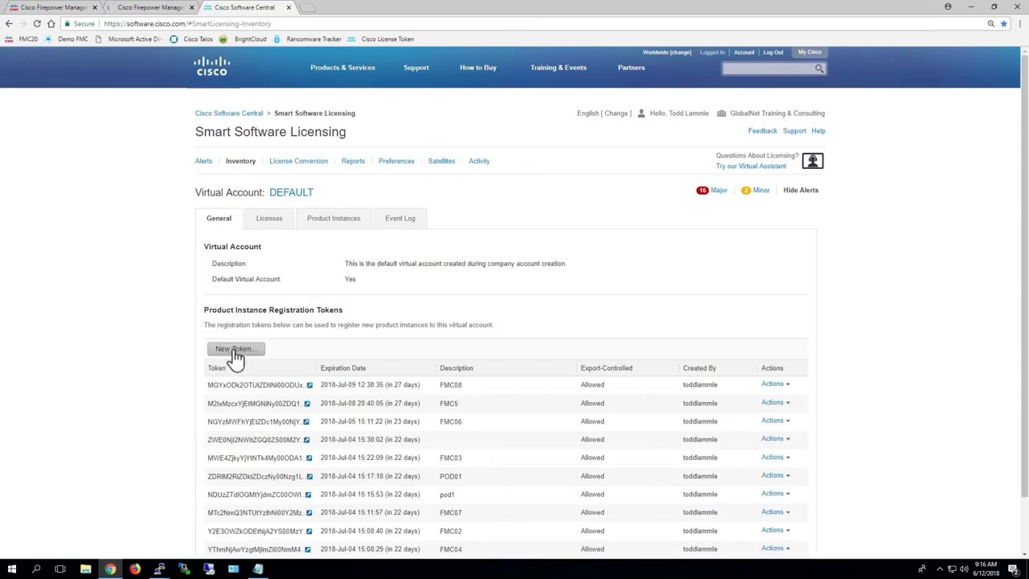
Create a new 30-day registration token with the description FMC20
{"action": "left_click", "coordinate": [234, 351]}
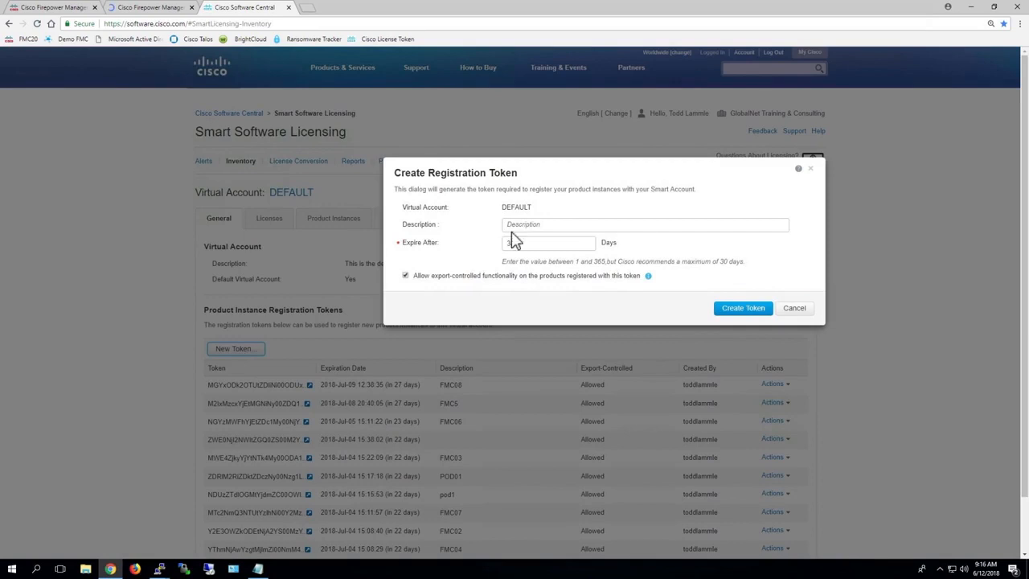
{"action": "left_click", "coordinate": [540, 223]}
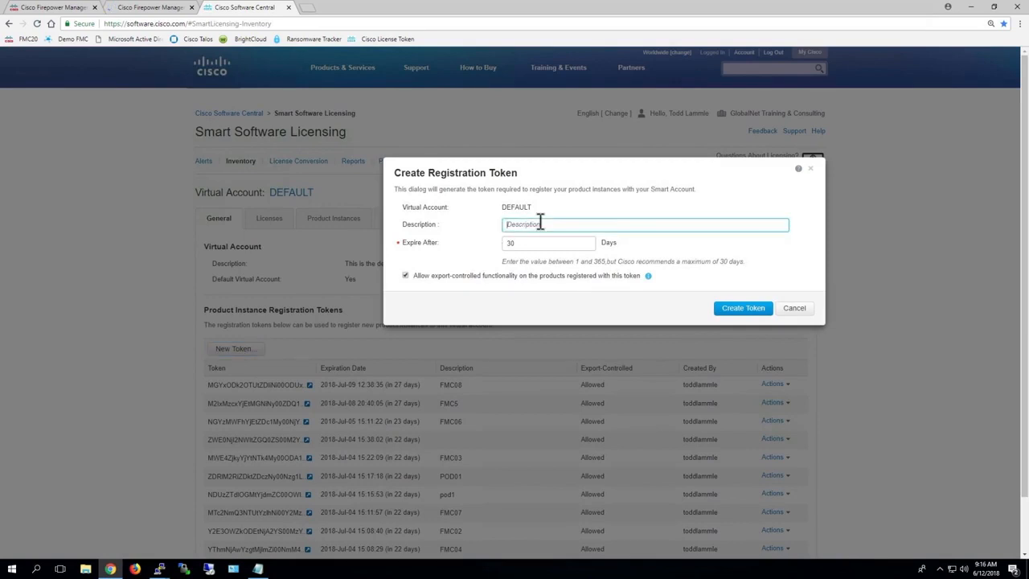
{"action": "type", "text": "FMC20"}
{"action": "left_click", "coordinate": [735, 312]}
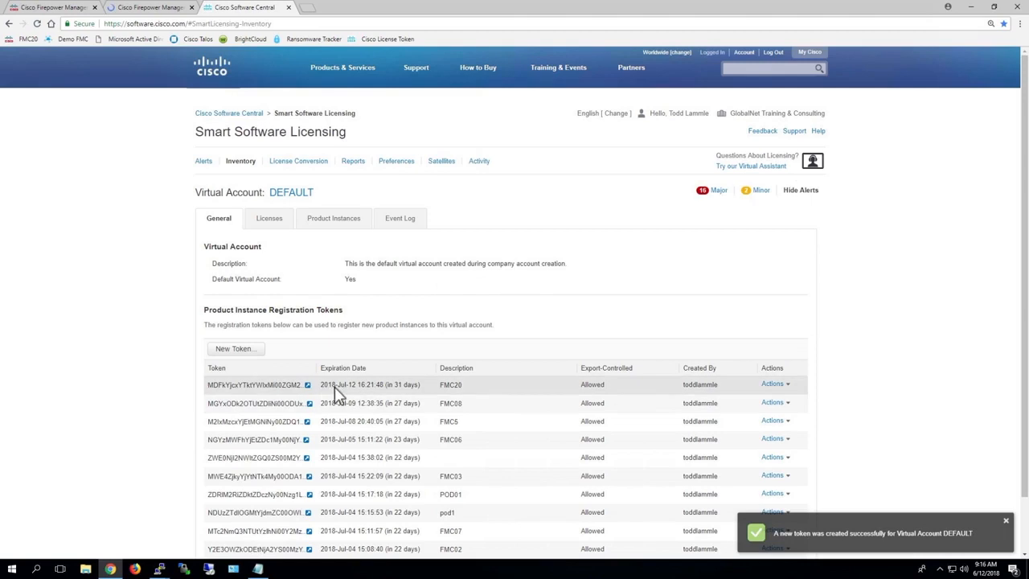
Copy the new FMC20 token string to the clipboard
{"action": "left_click", "coordinate": [307, 386]}
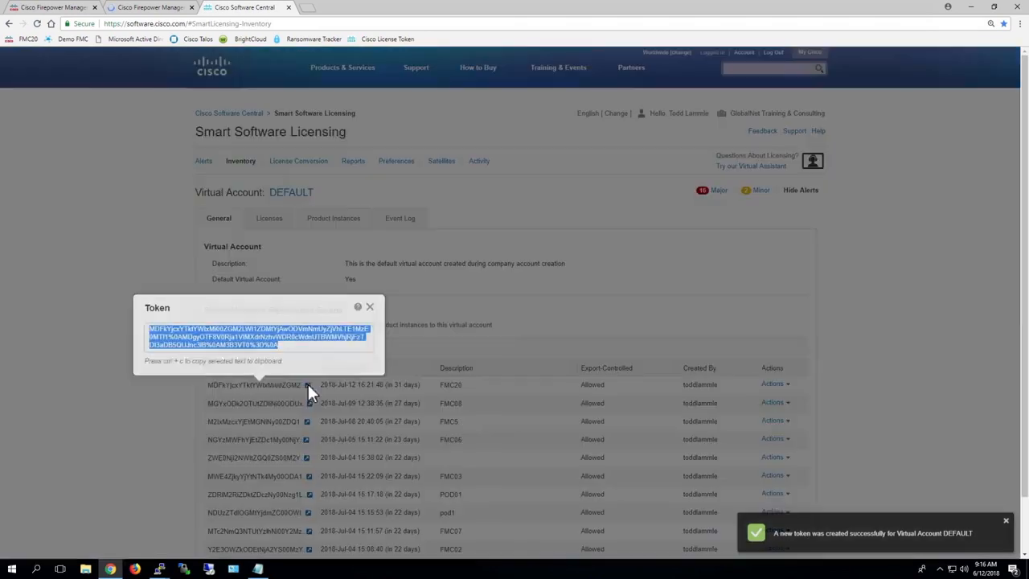
{"action": "right_click", "coordinate": [243, 340]}
{"action": "left_click", "coordinate": [262, 346]}
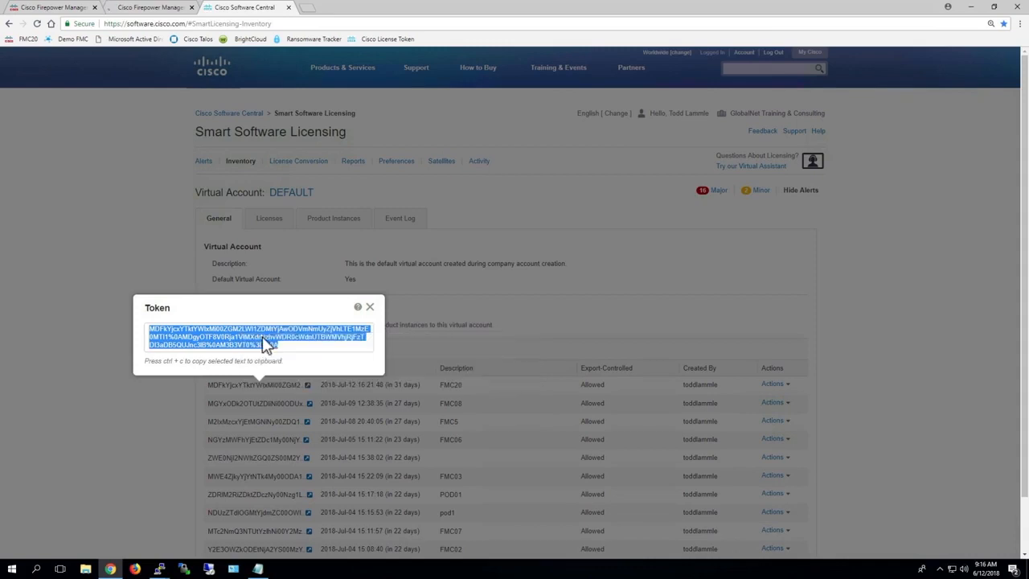
{"action": "left_click", "coordinate": [48, 7]}
Paste the FMC20 token into the registration field and apply the changes
{"action": "right_click", "coordinate": [317, 184]}
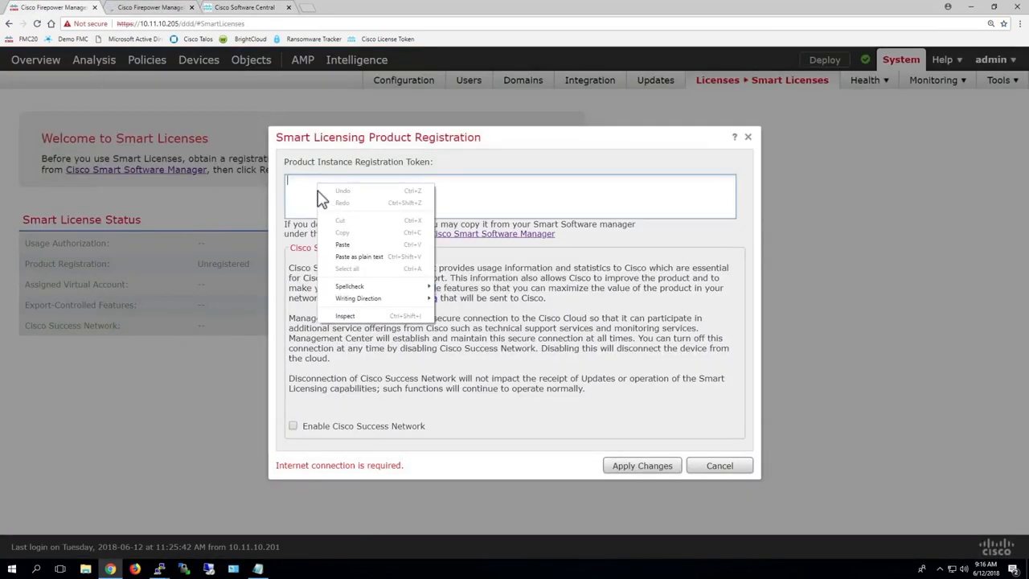
{"action": "left_click", "coordinate": [342, 245]}
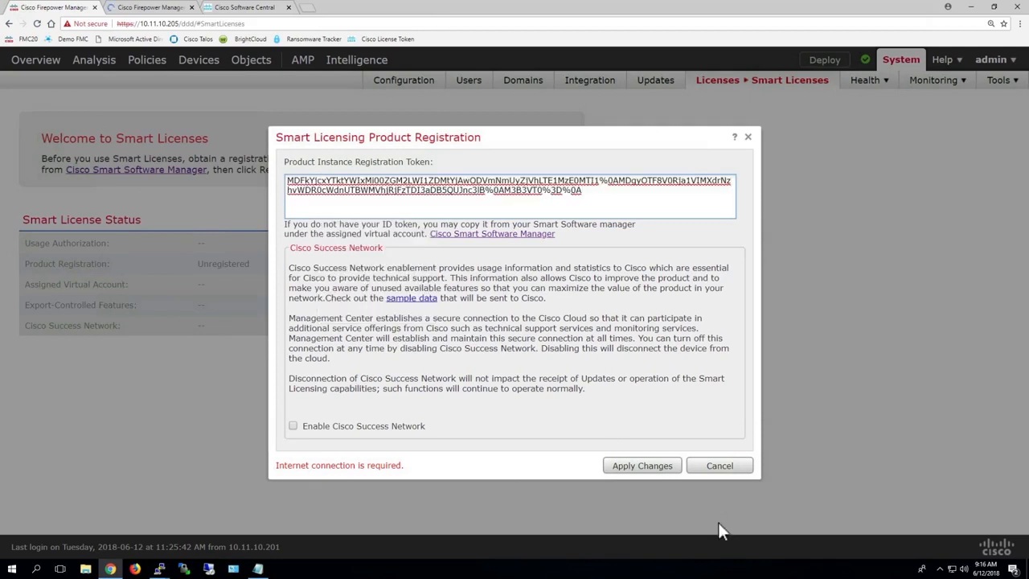
{"action": "left_click", "coordinate": [648, 468]}
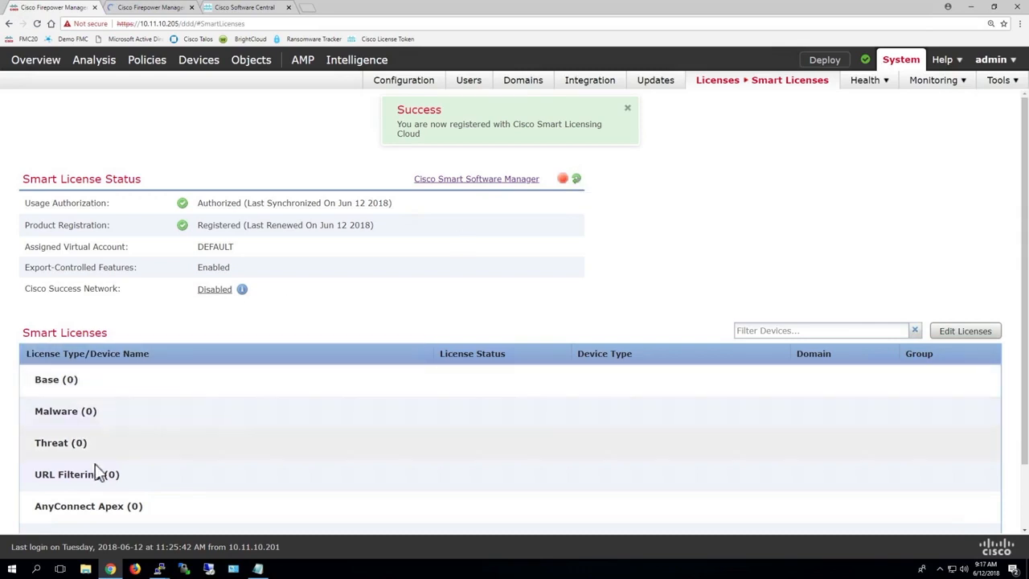
Check that Base, Malware, Threat, URL Filtering and AnyConnect Apex licenses all show 0, then open Health
{"action": "scroll", "coordinate": [199, 461], "scroll_direction": "down", "scroll_amount": 1}
{"action": "scroll", "coordinate": [199, 462], "scroll_direction": "down", "scroll_amount": 2}
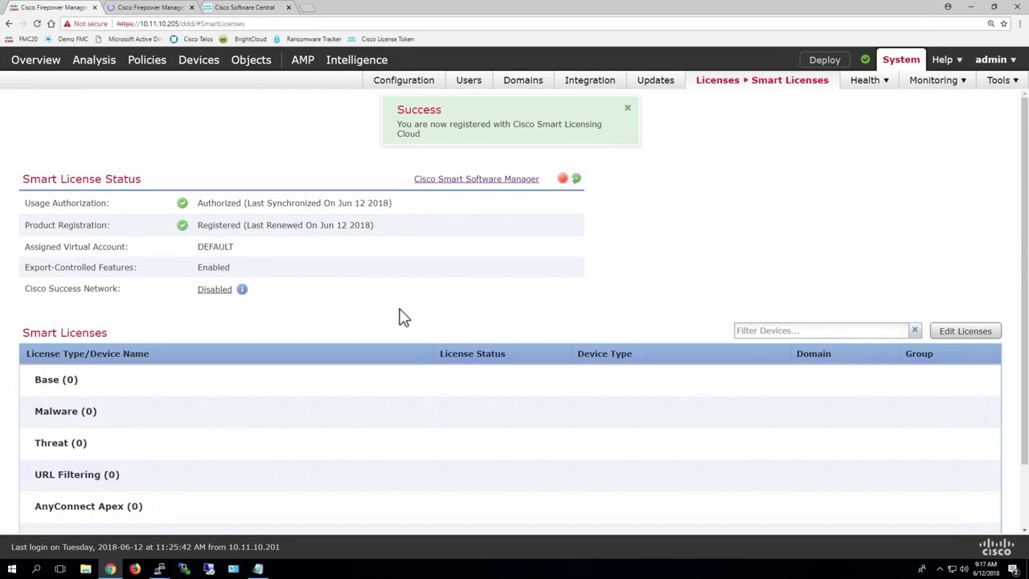
{"action": "scroll", "coordinate": [404, 318], "scroll_direction": "down", "scroll_amount": 1}
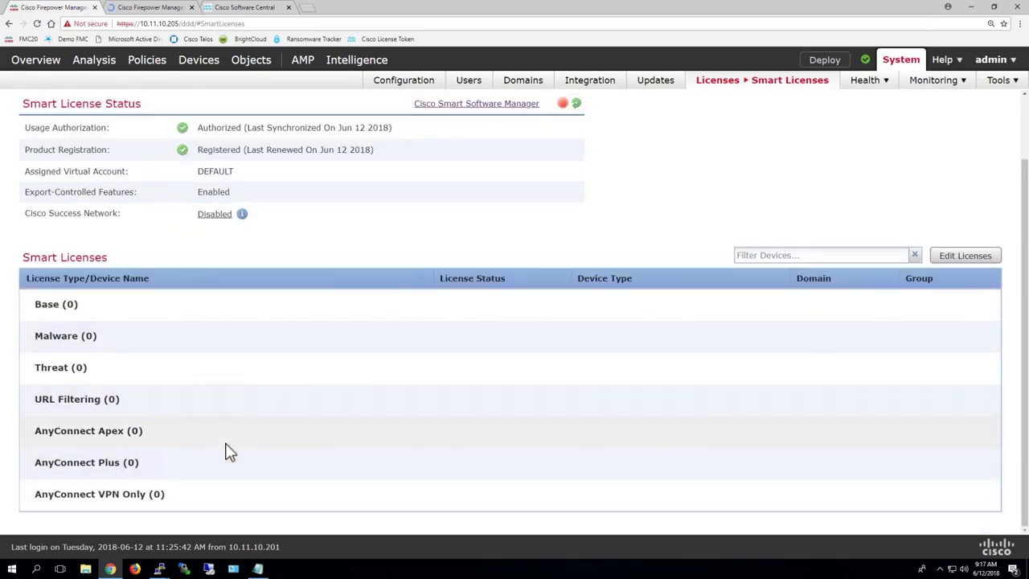
{"action": "scroll", "coordinate": [228, 451], "scroll_direction": "up", "scroll_amount": 1}
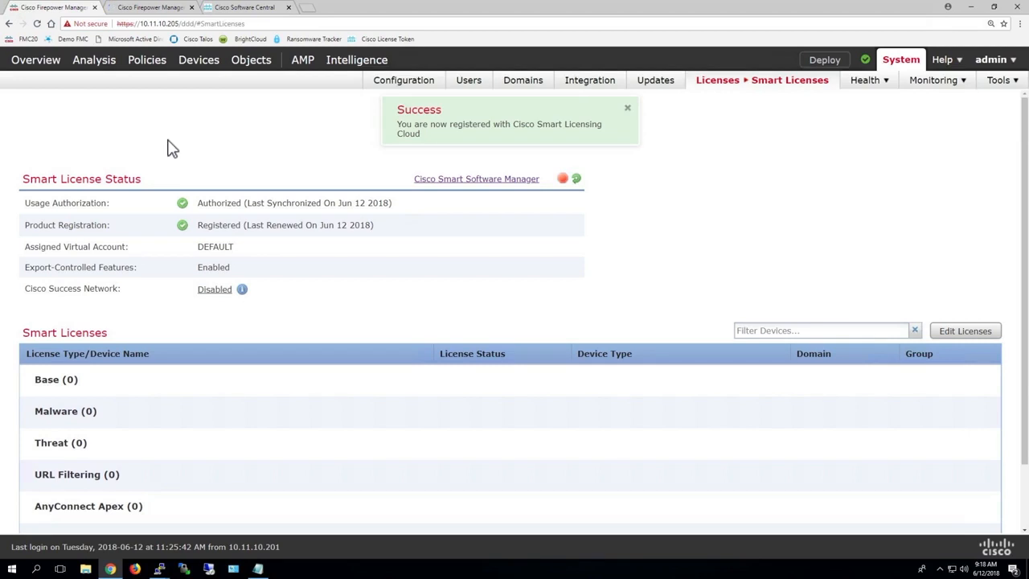
{"action": "left_click", "coordinate": [868, 84]}
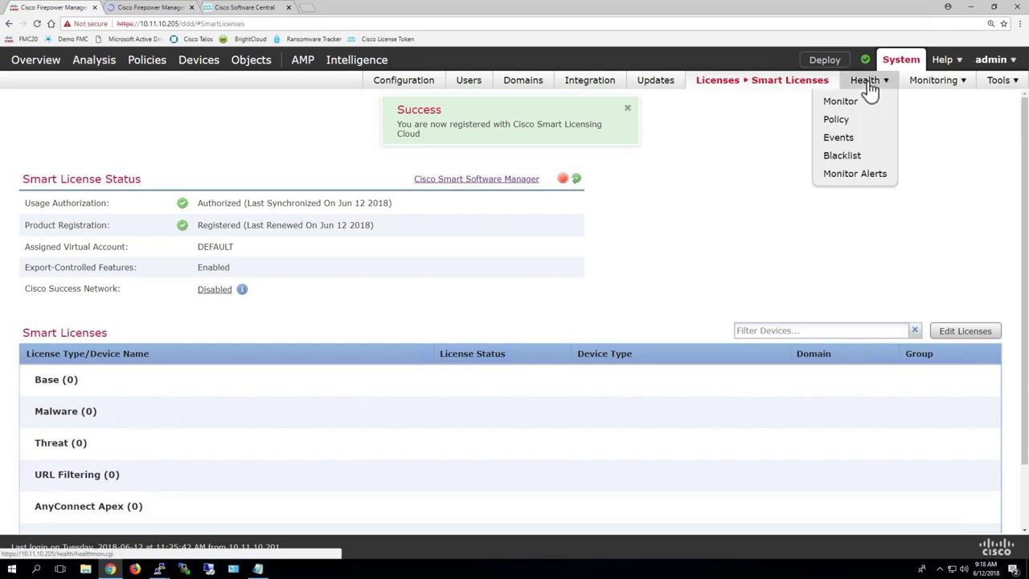